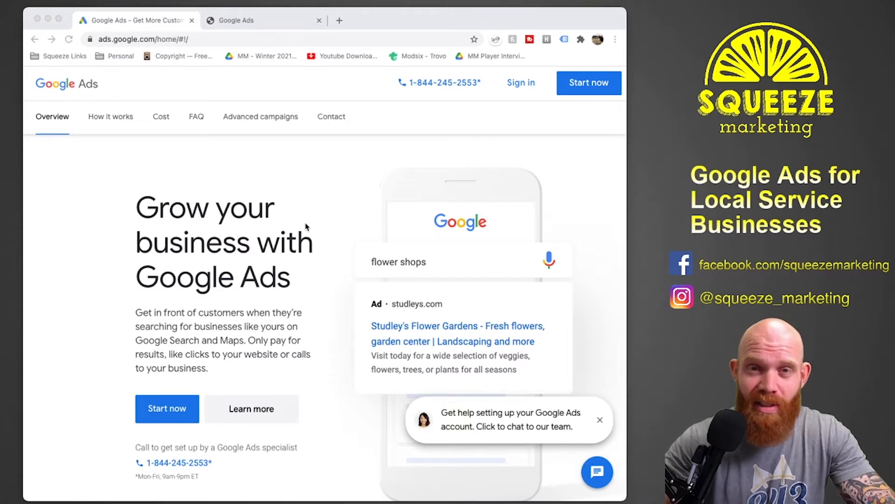
Create a new Google Ads account and switch its campaign setup to Expert Mode.
click(274, 26)
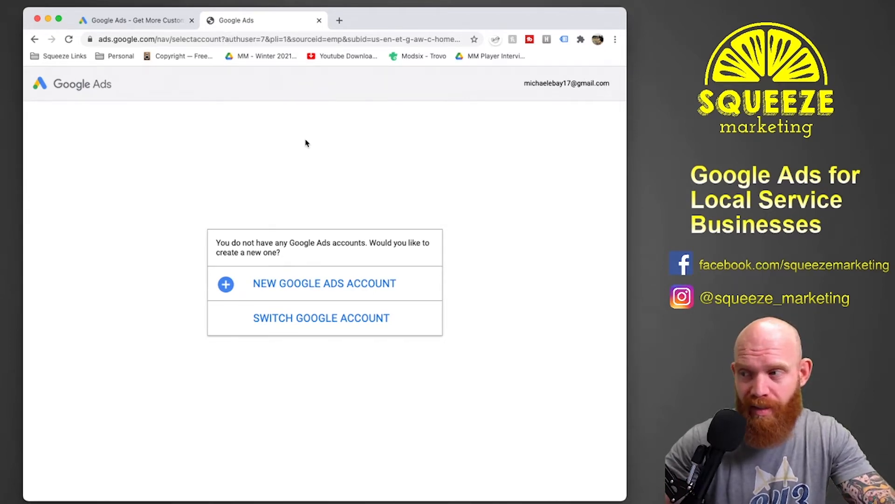
click(275, 285)
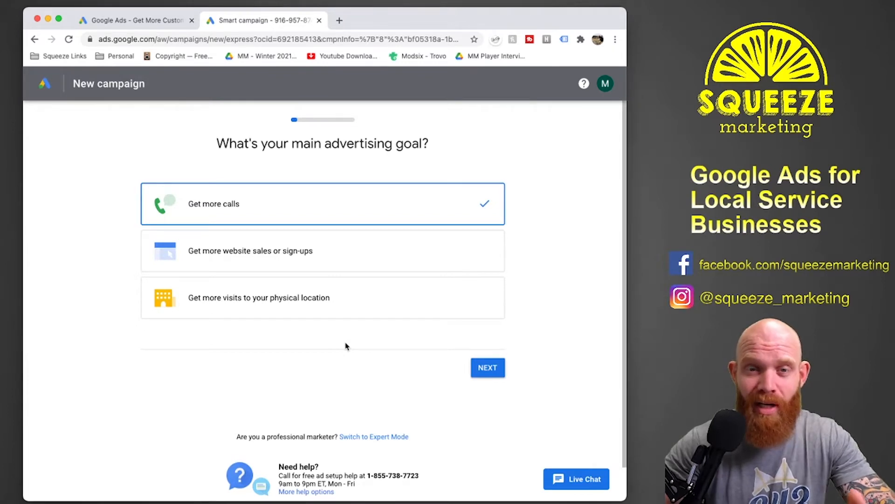
click(366, 437)
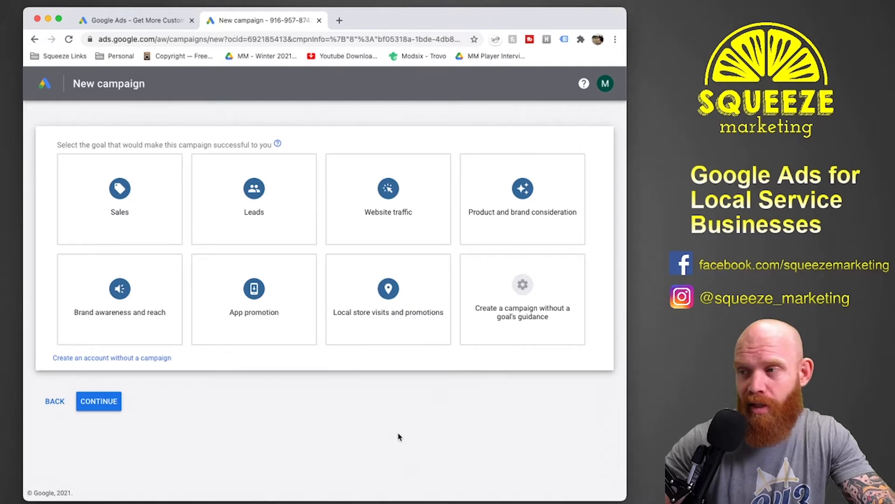
Choose Website traffic as the campaign goal and Search as the campaign type.
click(397, 199)
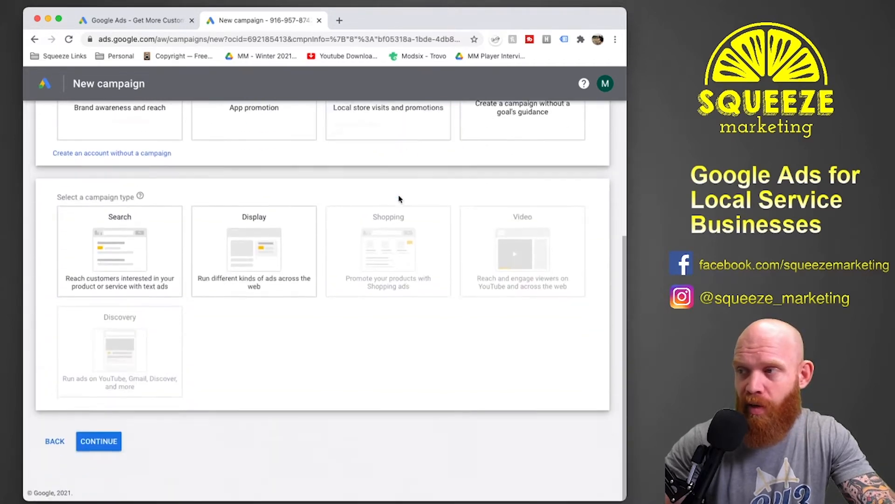
click(137, 261)
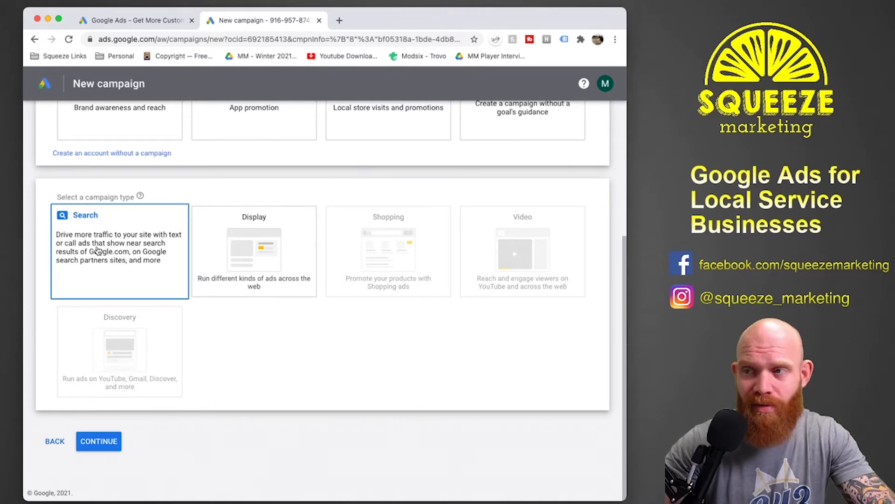
click(114, 247)
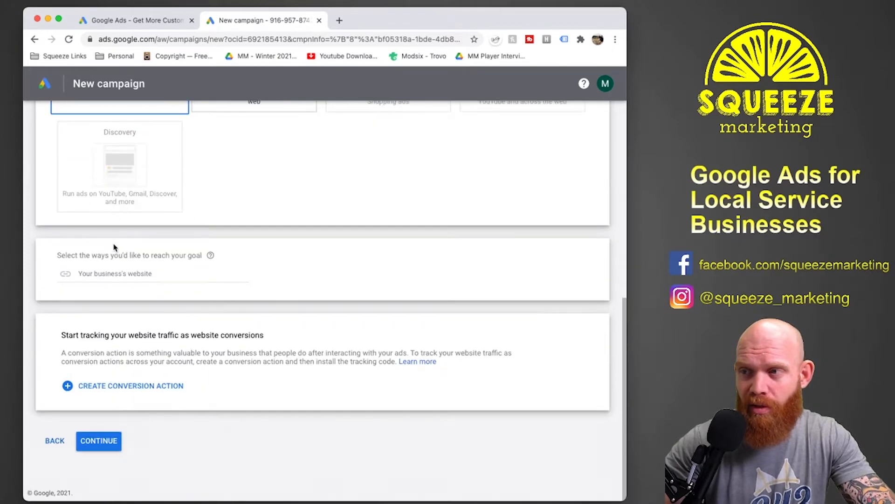
click(152, 275)
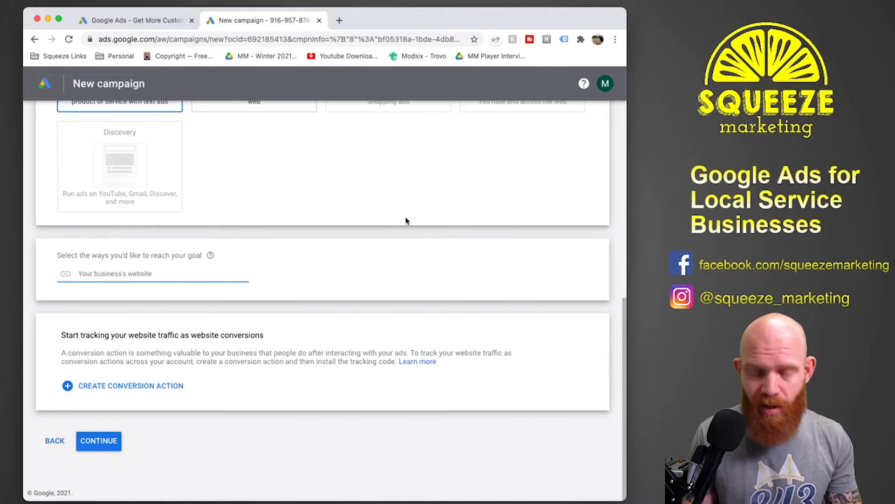
text(www)
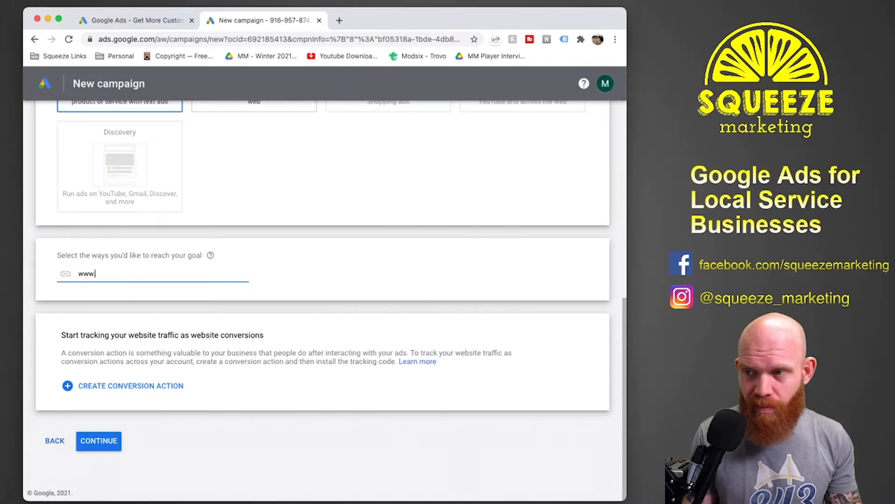
text(.simplygreenl)
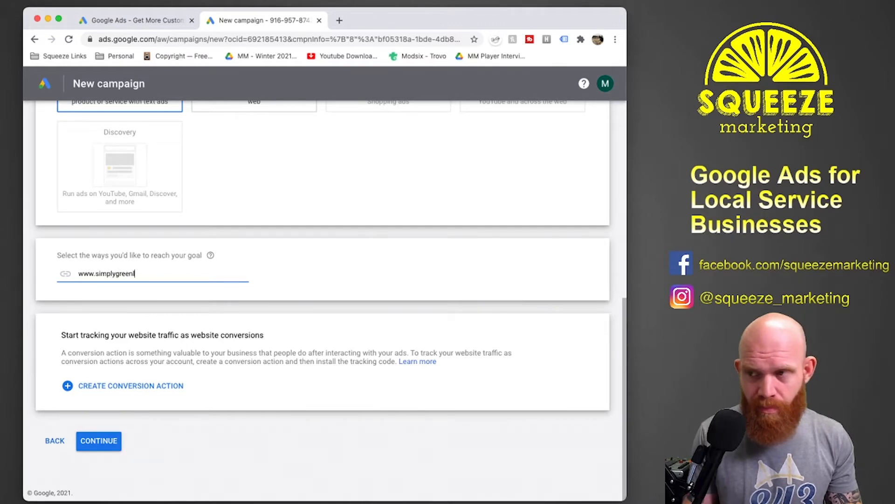
text(andscaping.com)
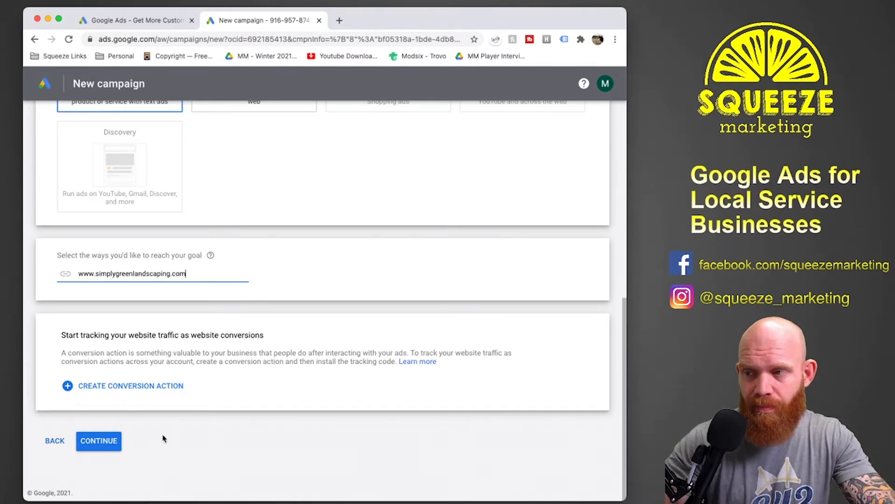
click(103, 443)
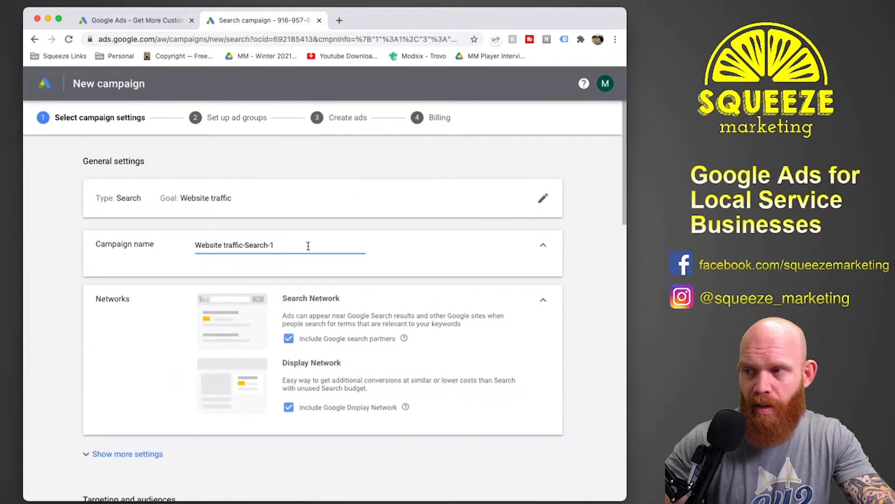
Rename the campaign "Residential Landscaping" and exclude the Google Display Network from its networks.
drag(306, 245, 194, 241)
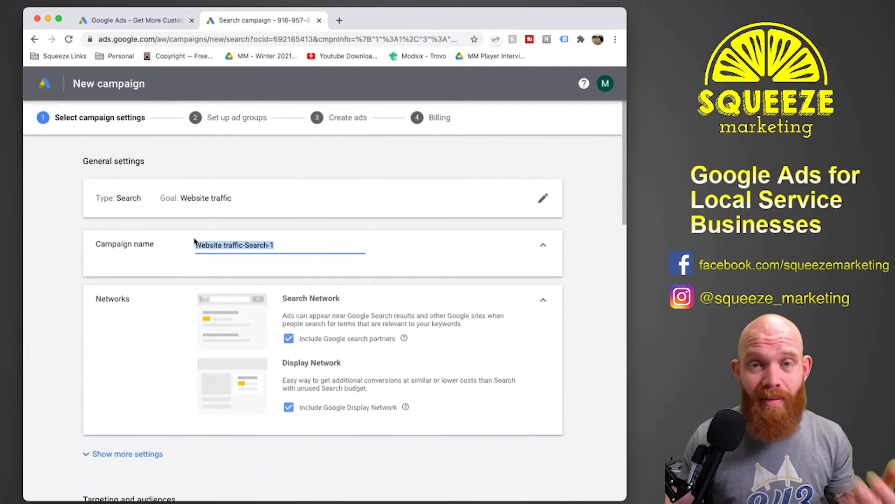
text(Resi)
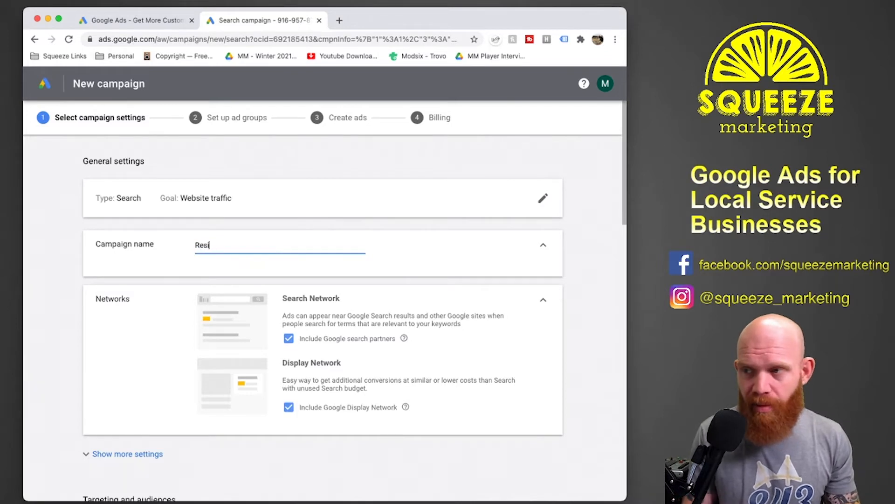
text(dential Lands)
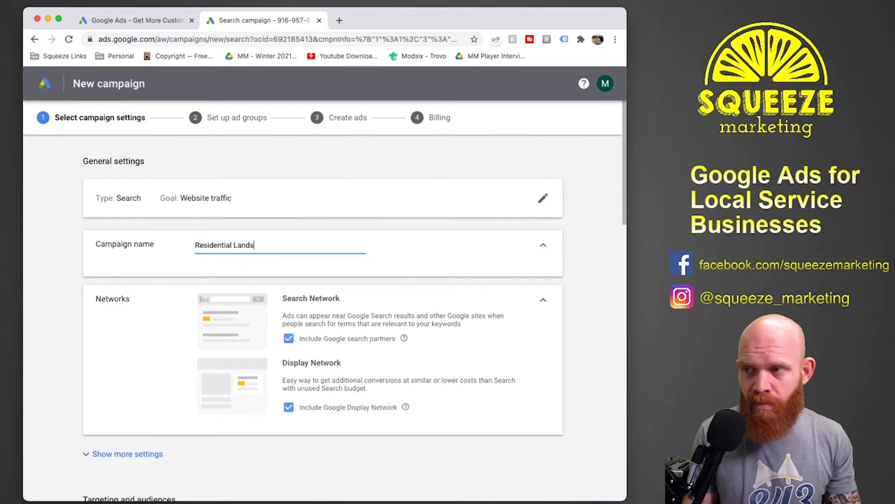
text(caping)
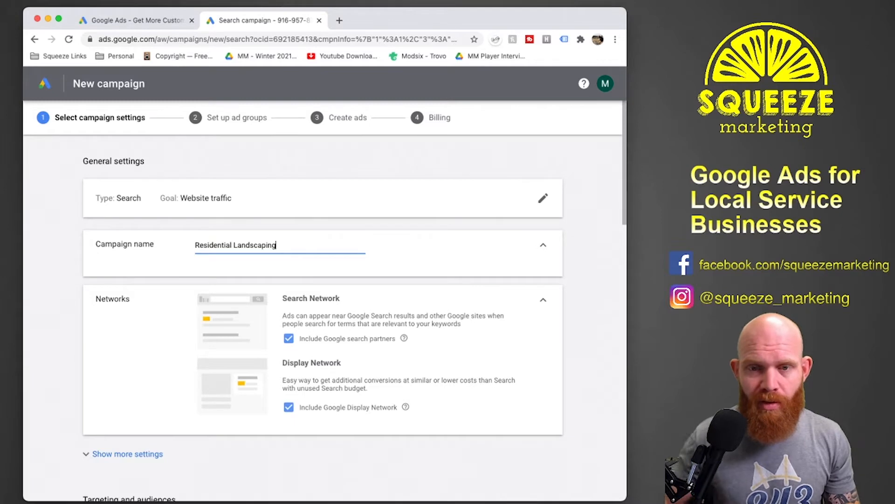
scroll(295, 356, down, 3)
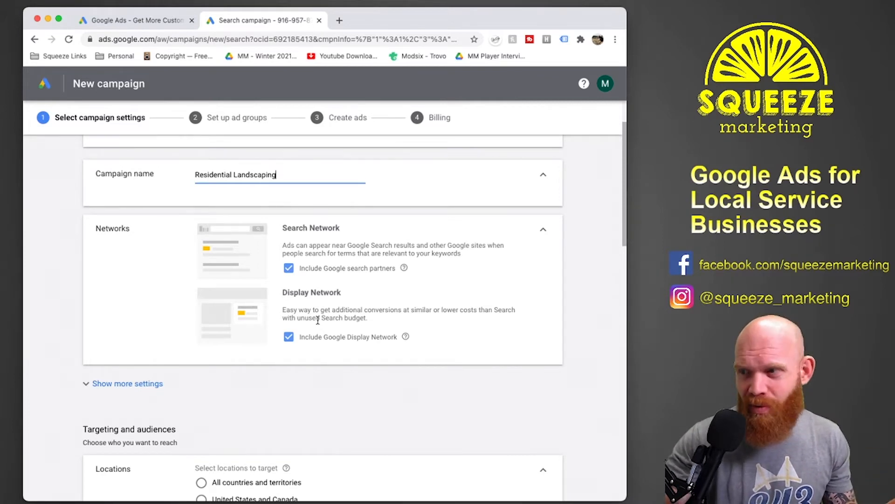
click(289, 338)
Search the locations for "charleston" and target the Charleston SC, South Carolina, United States Nielsen DMA region.
scroll(234, 354, down, 1)
scroll(234, 353, down, 5)
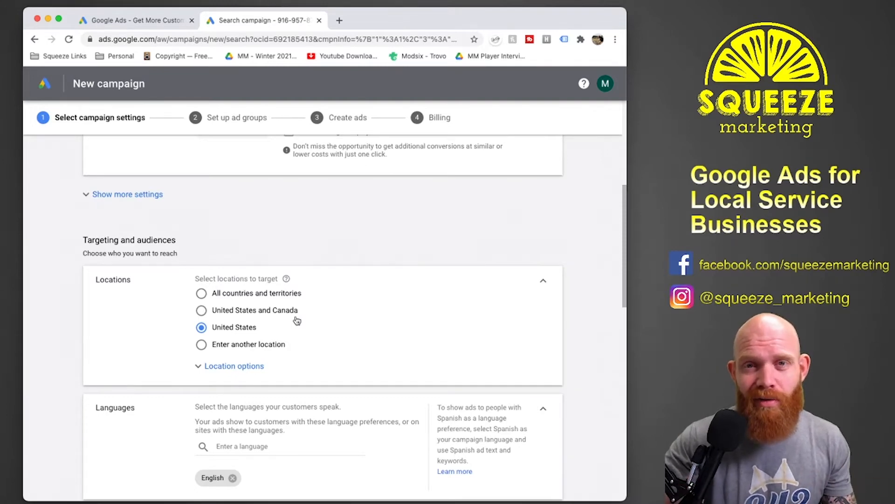
click(215, 344)
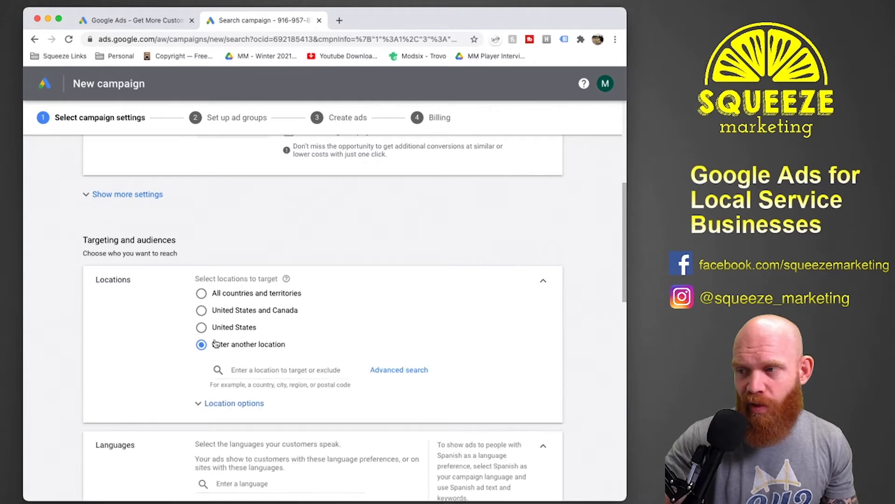
click(276, 372)
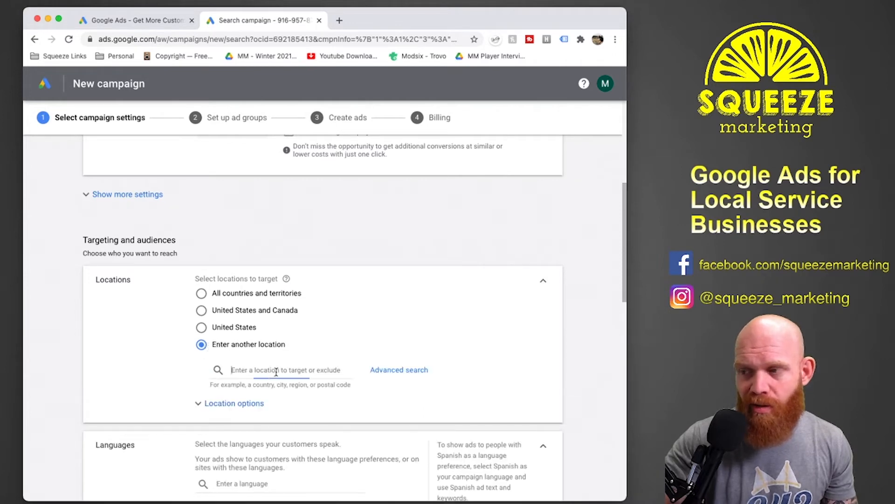
text(charl)
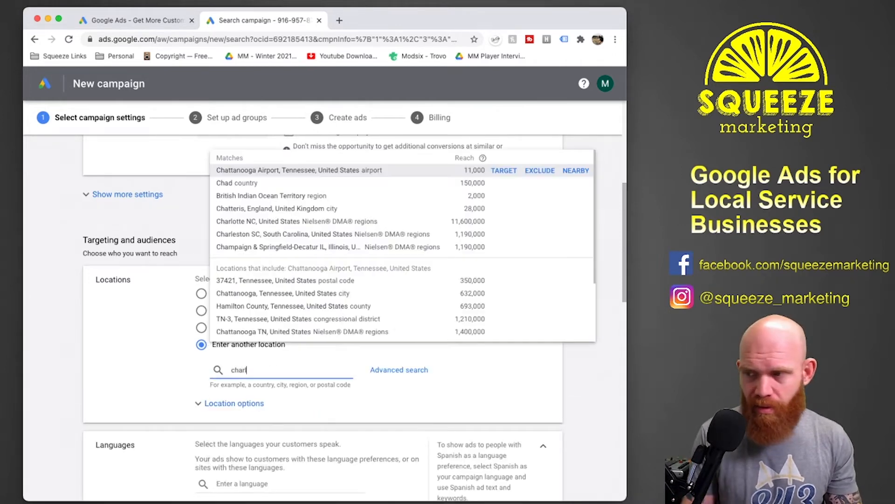
text(eston)
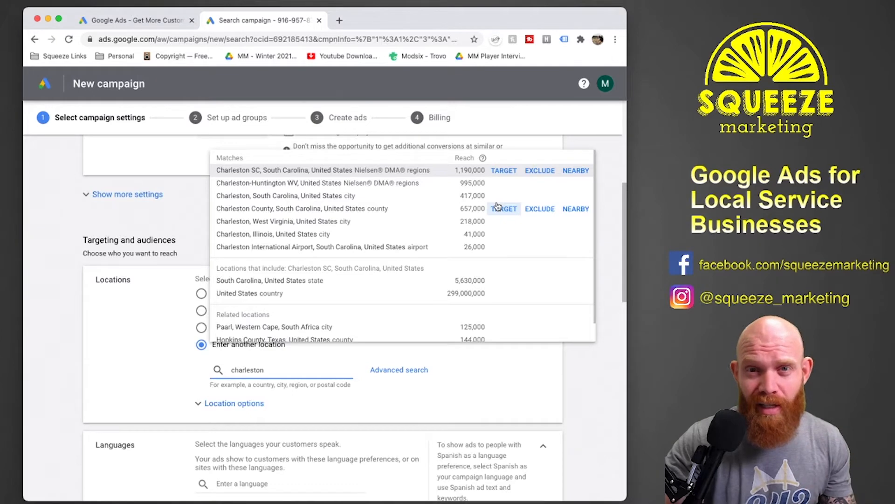
click(504, 171)
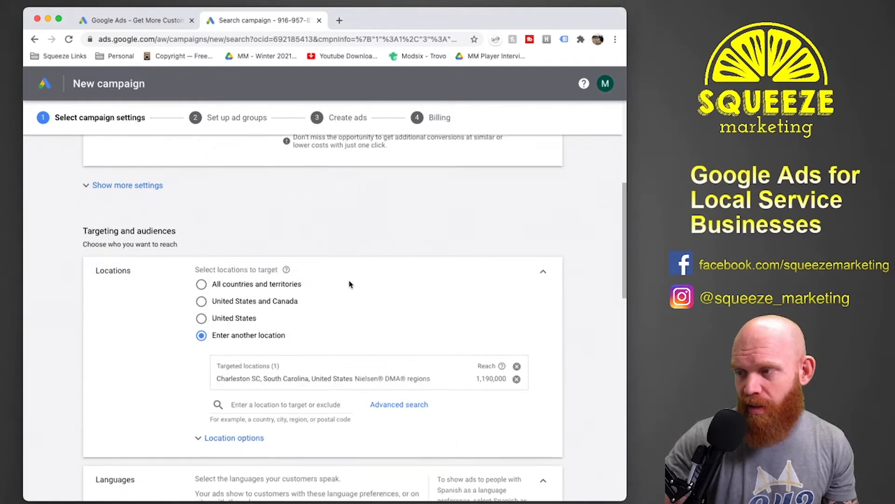
Add Spanish to the campaign's customer languages alongside English.
scroll(350, 282, down, 3)
scroll(350, 282, down, 2)
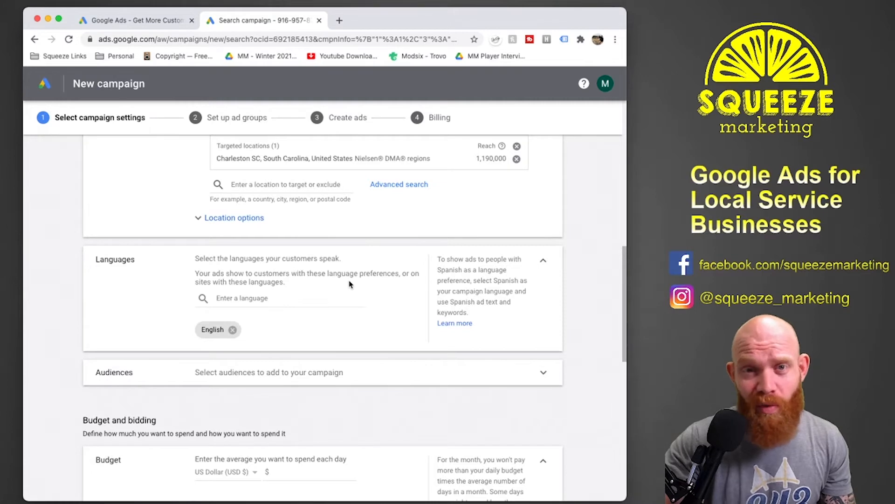
click(290, 298)
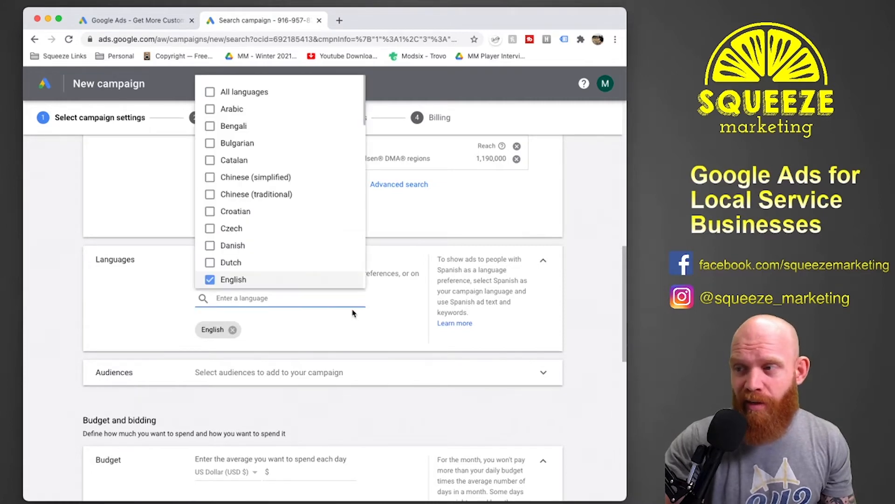
scroll(299, 207, down, 2)
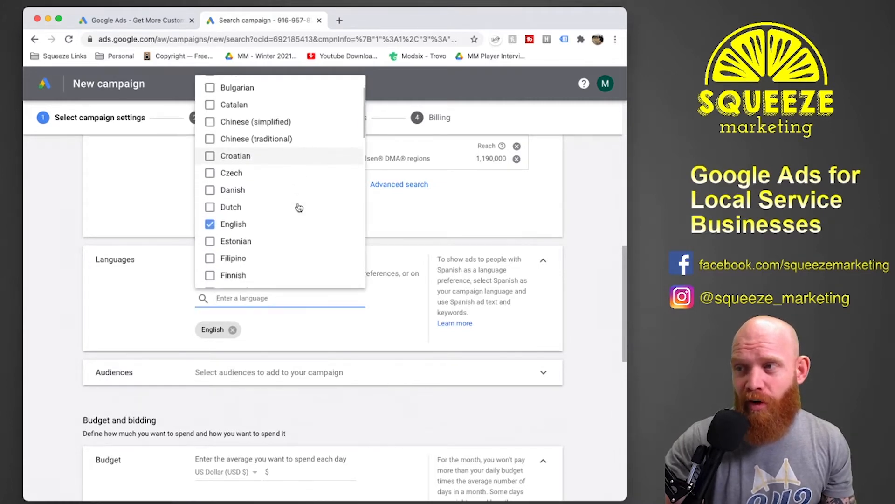
scroll(299, 207, down, 4)
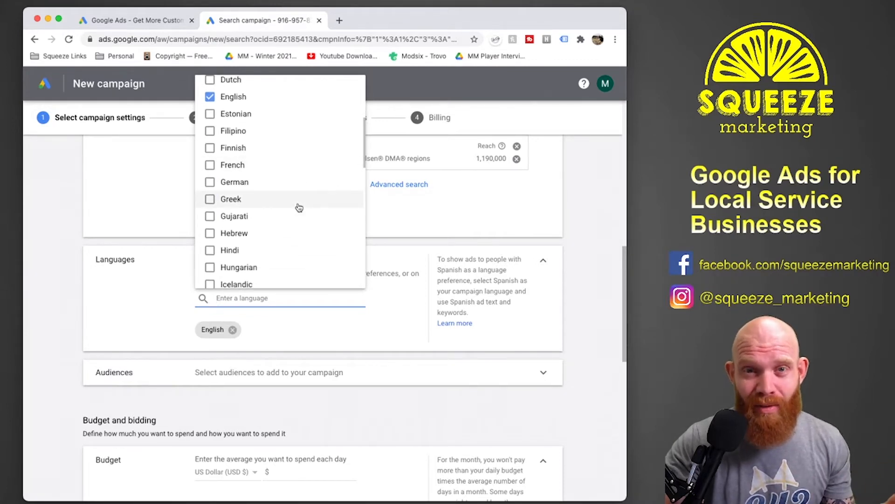
scroll(299, 208, down, 15)
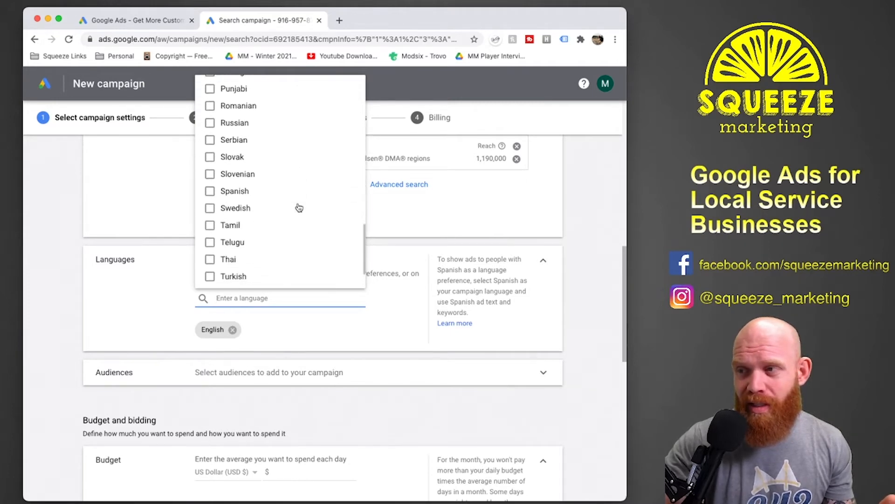
click(229, 190)
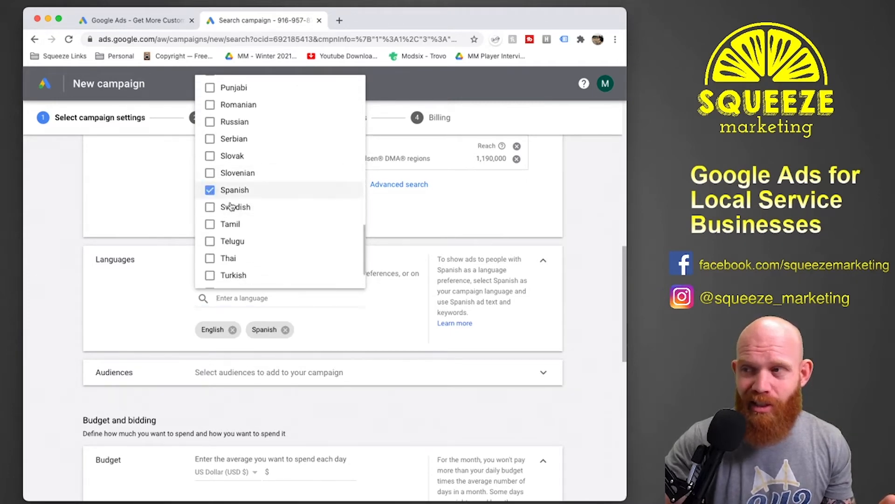
click(361, 339)
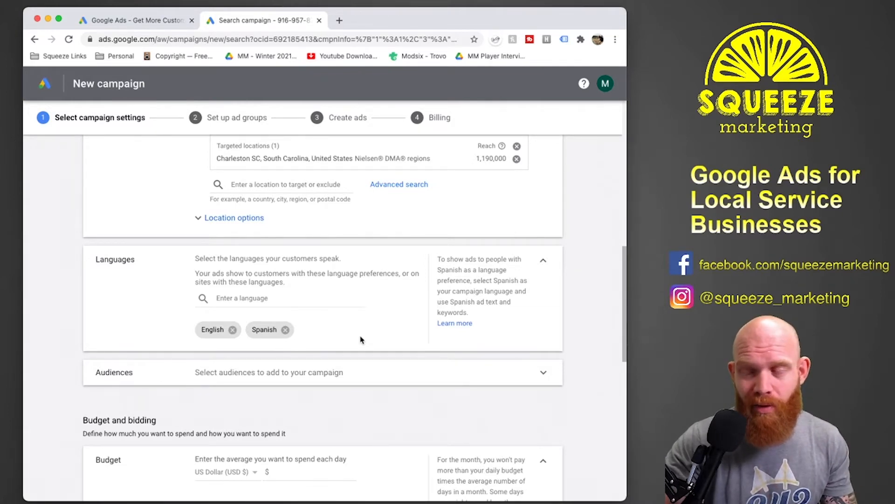
Set the campaign's average daily budget to $5.00 in US dollars.
scroll(388, 321, down, 3)
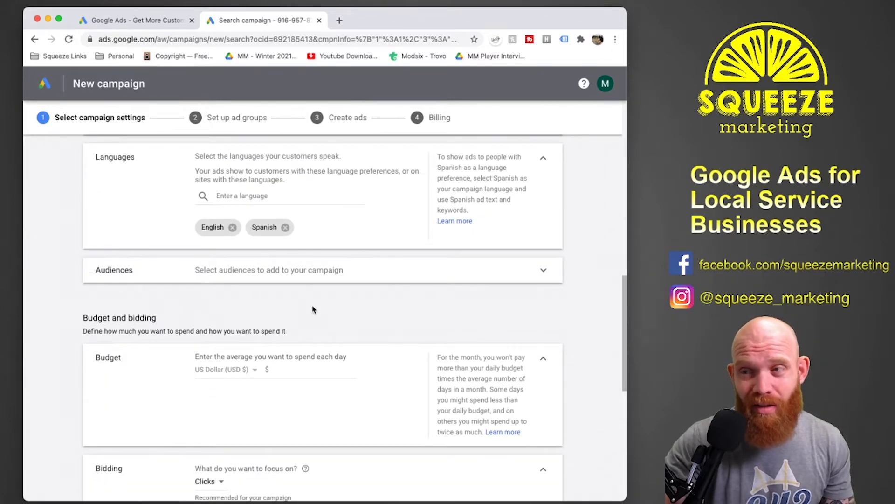
scroll(356, 303, down, 2)
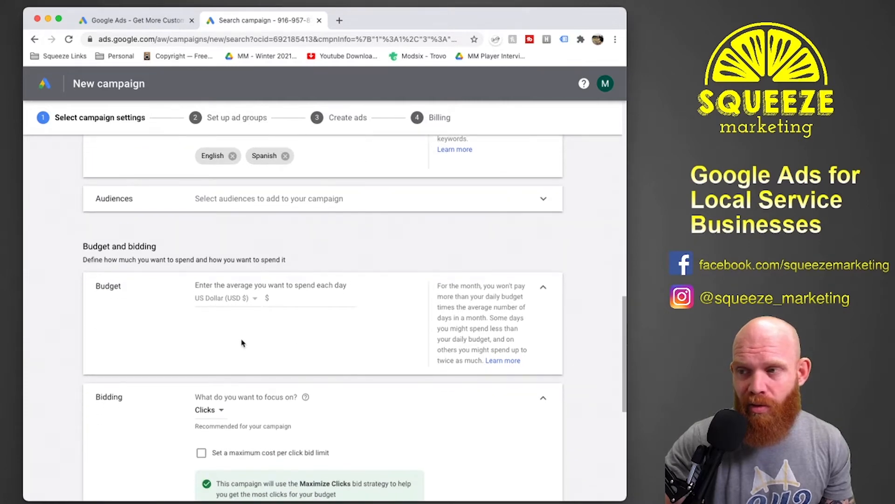
click(305, 297)
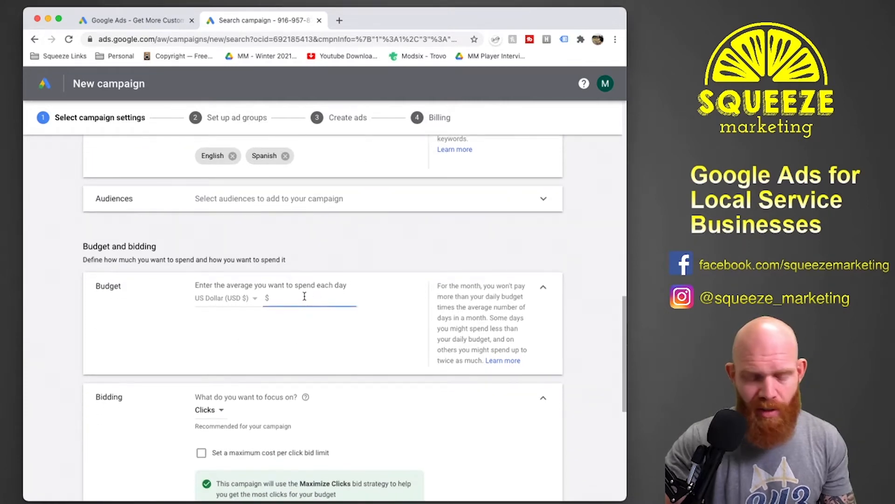
text(5)
click(315, 325)
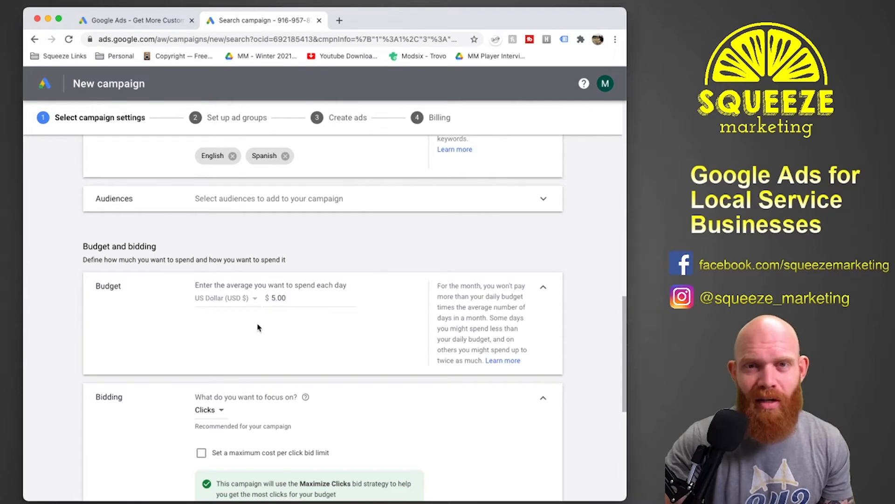
scroll(258, 327, down, 3)
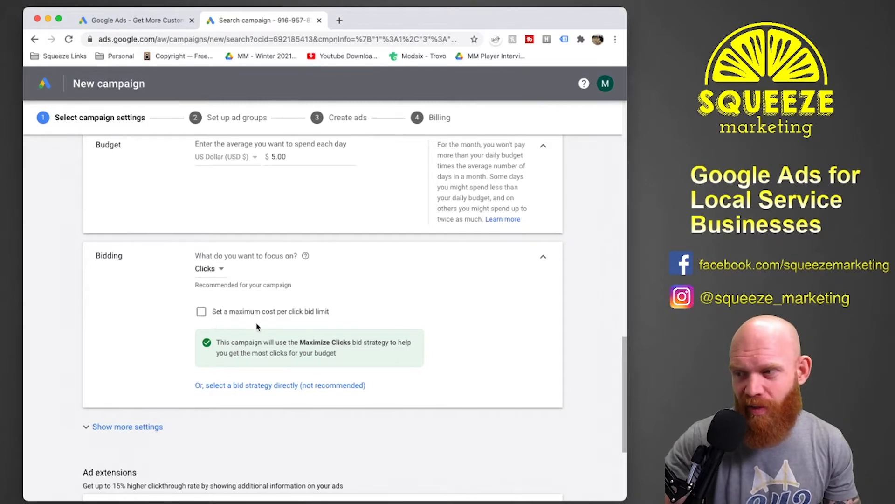
scroll(275, 335, down, 2)
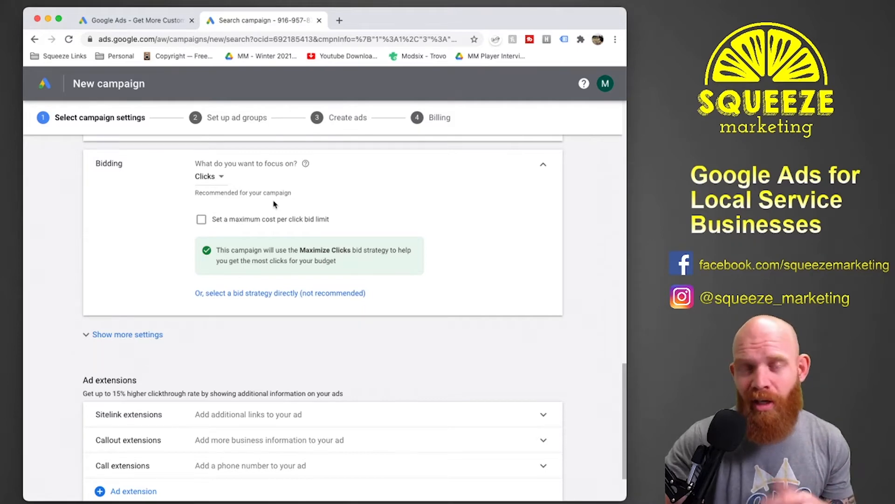
Save the campaign settings and name the first ad group "Residential Landscaping", keeping its type Standard.
scroll(274, 204, down, 3)
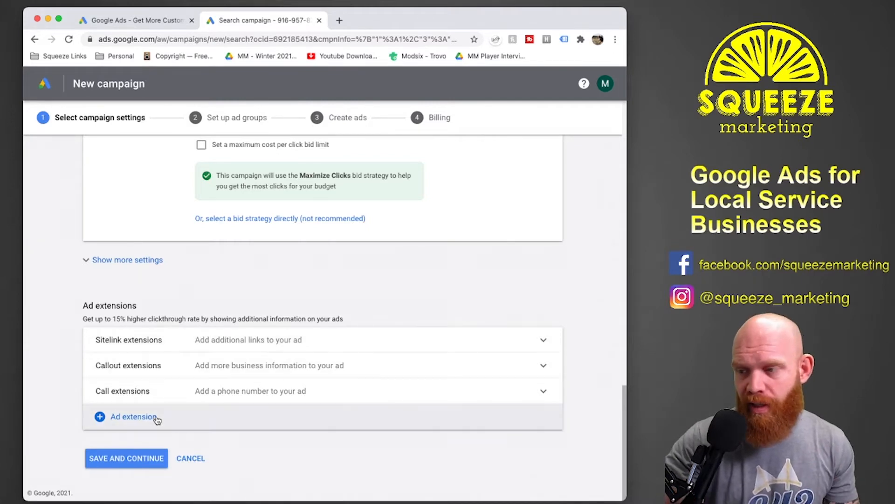
click(125, 458)
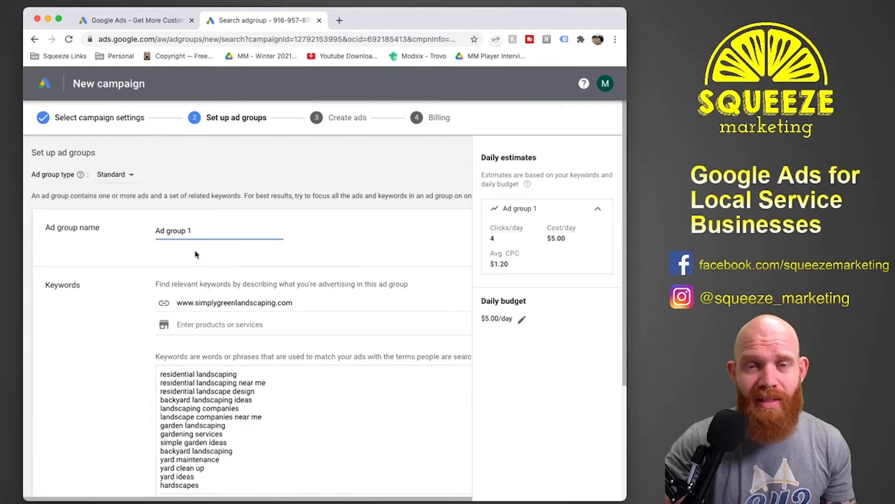
drag(200, 232, 157, 230)
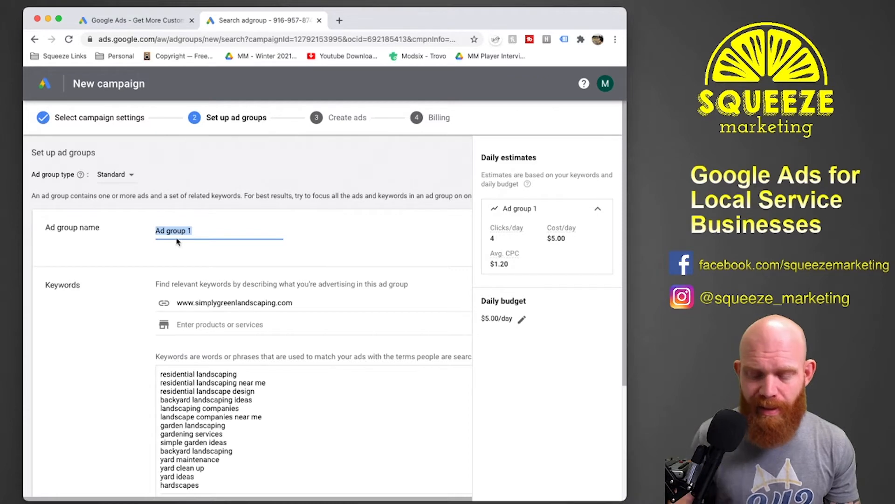
text(Resid)
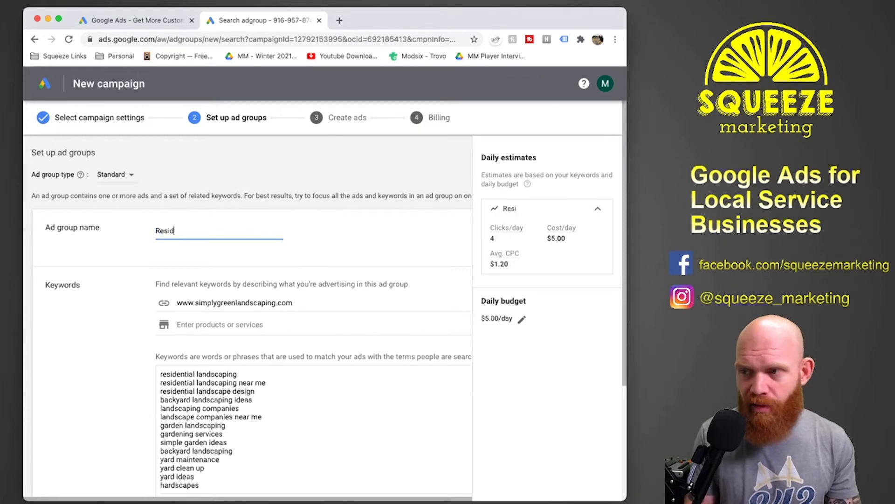
text(ential Land)
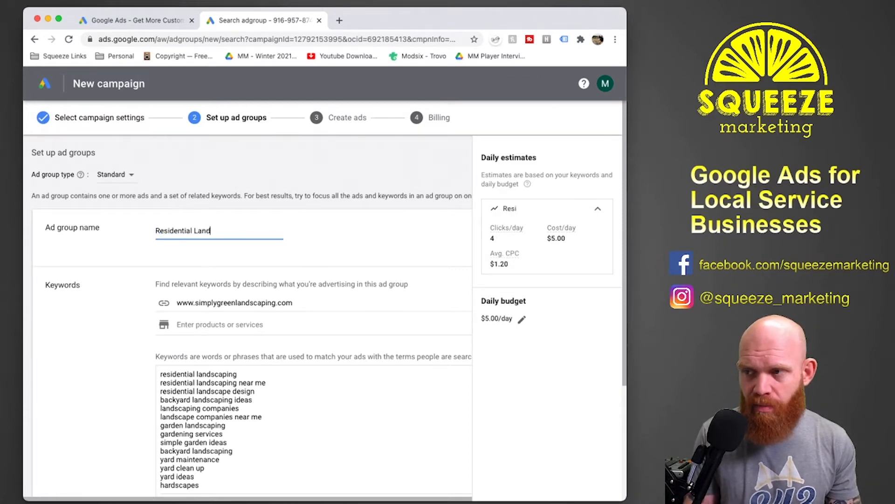
text(scaping)
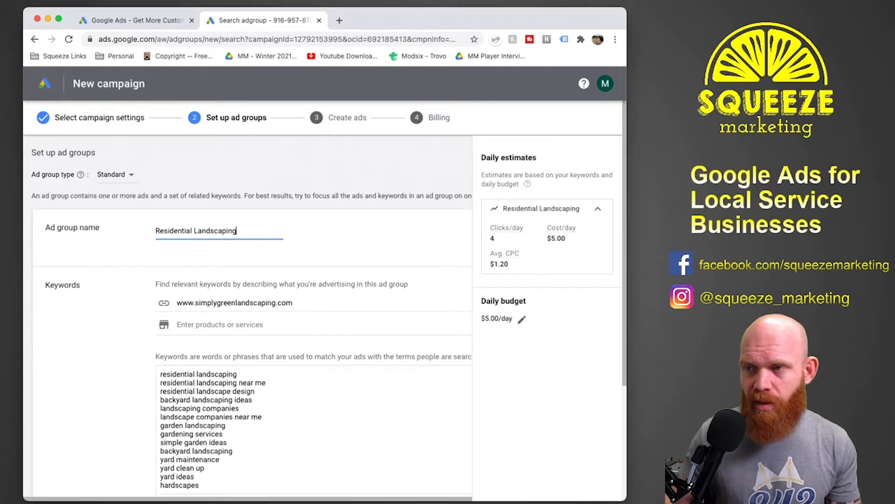
click(112, 175)
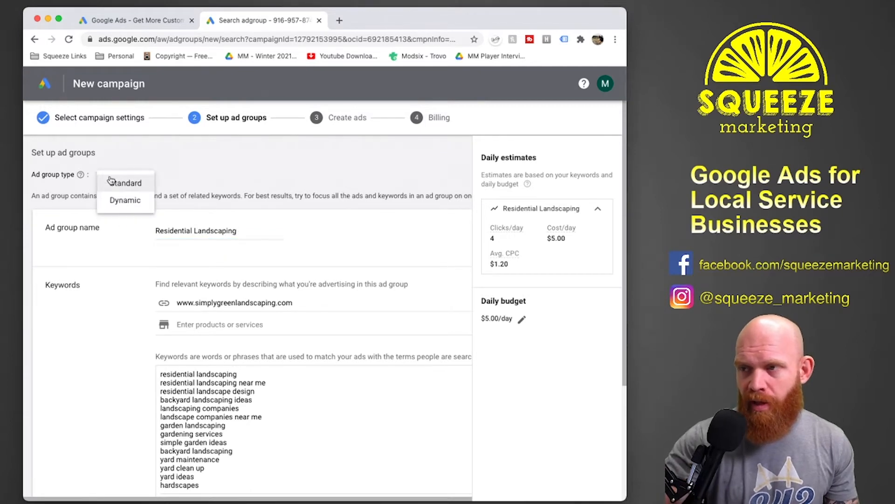
click(142, 182)
Remove all suggested keywords from the Residential Landscaping ad group and save it to continue to ad creation.
scroll(294, 222, down, 2)
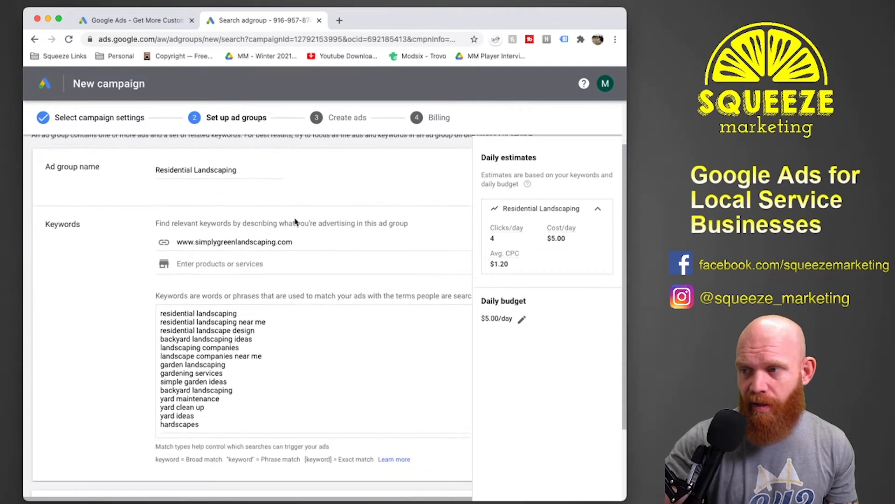
drag(218, 400, 279, 389)
text(yard design cheap landscaping ideas commercial landscaping yard service landscaping contractors residential lawn care simple garden design residential landscaping services yard clean up services landscaping service local landscaping companies)
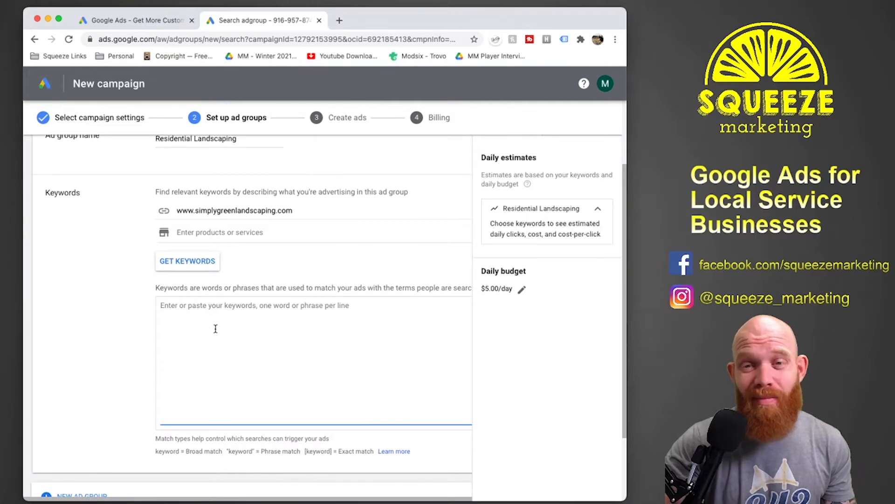
scroll(175, 320, down, 1)
scroll(175, 321, down, 3)
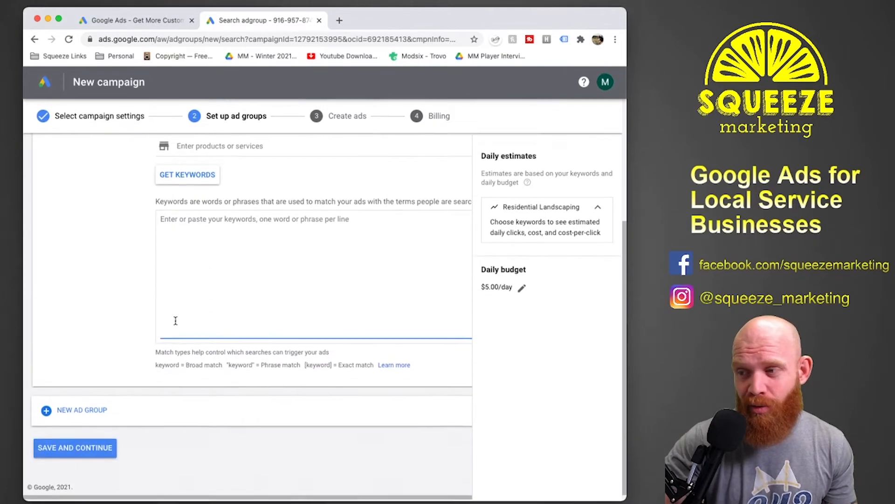
click(64, 457)
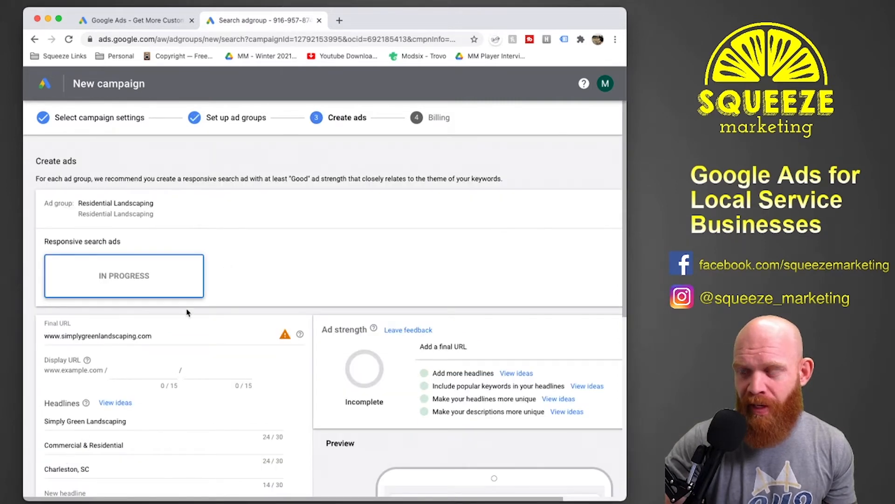
Review the prefilled responsive search ad's final URL, headlines, descriptions and preview, and discard the draft ad.
scroll(270, 266, down, 3)
scroll(283, 243, down, 1)
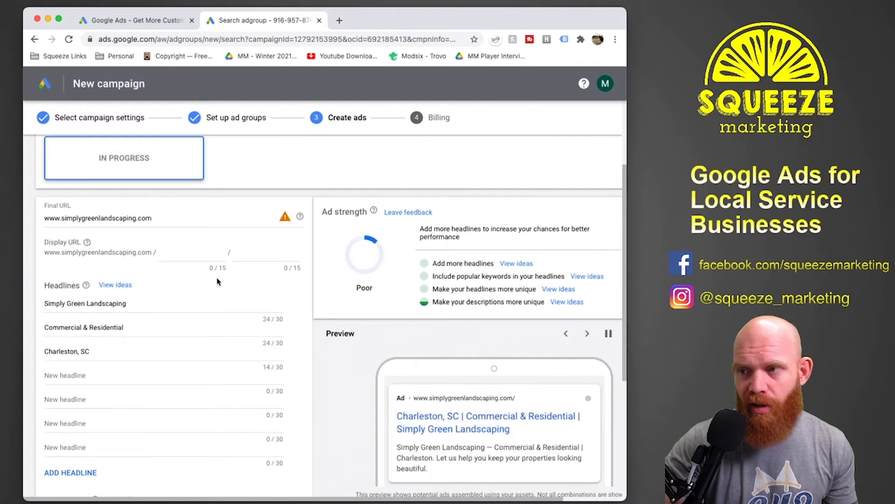
scroll(215, 280, down, 3)
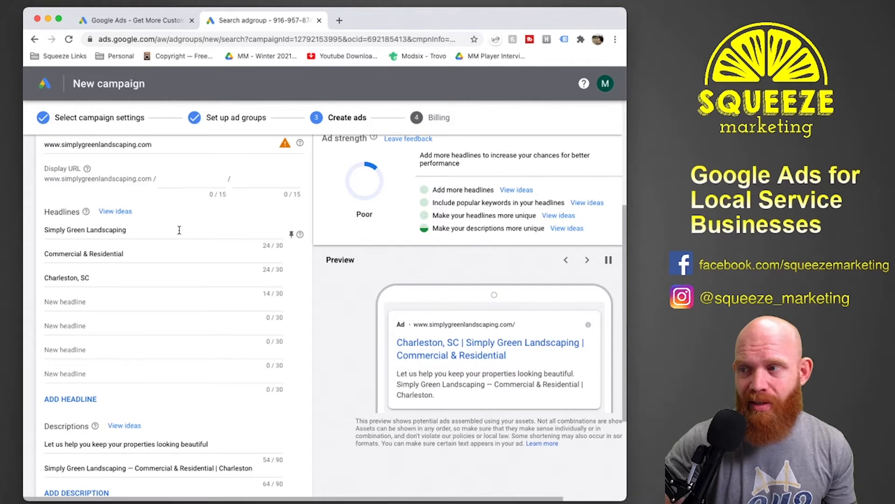
scroll(120, 368, down, 1)
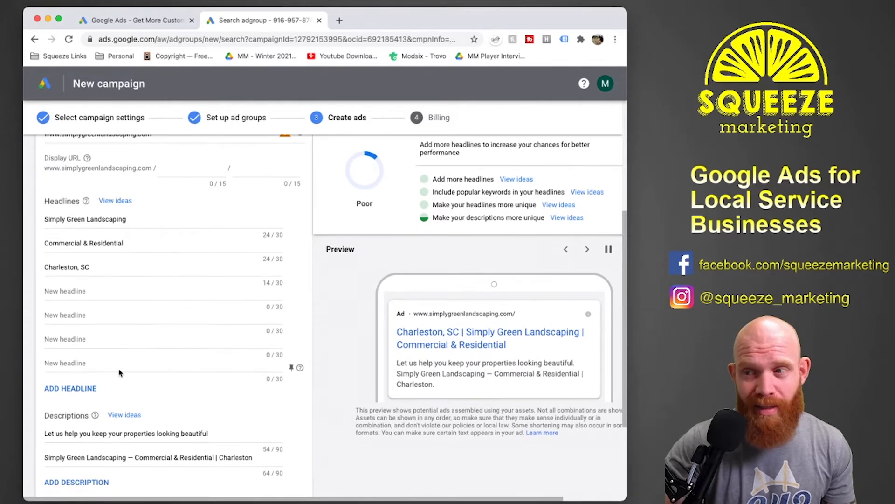
scroll(119, 372, down, 2)
scroll(119, 456, up, 4)
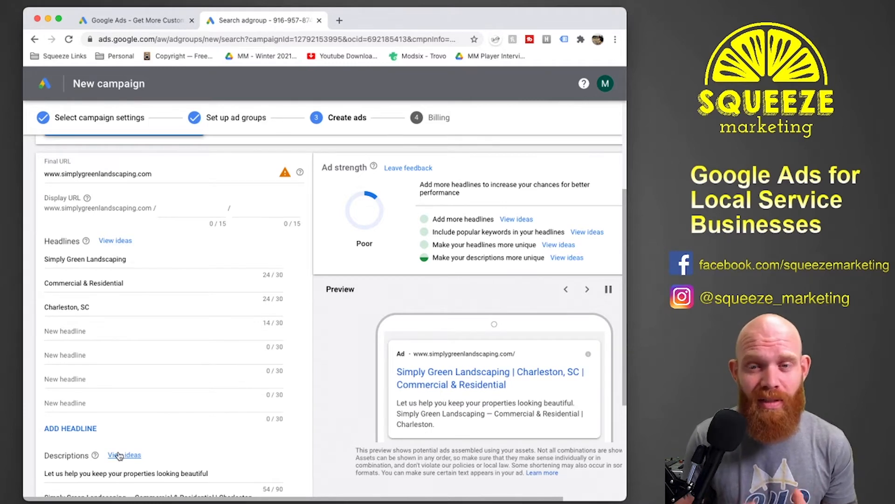
scroll(119, 455, up, 5)
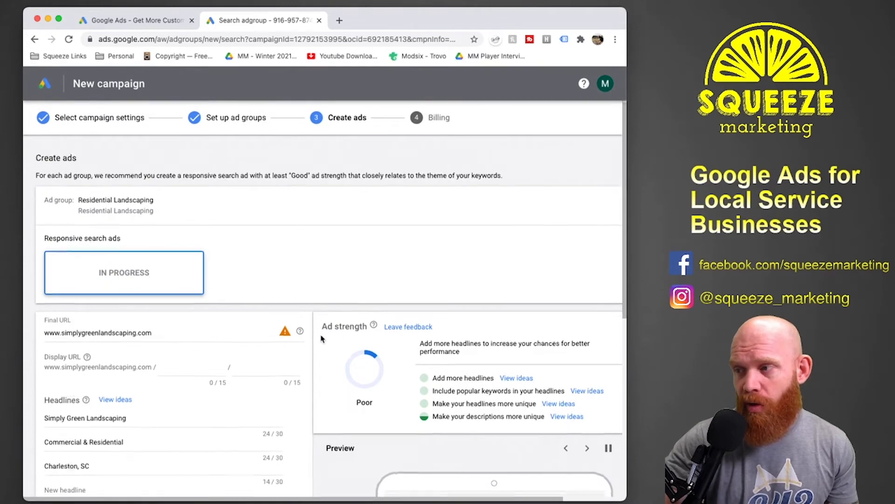
scroll(320, 338, down, 6)
scroll(321, 338, down, 3)
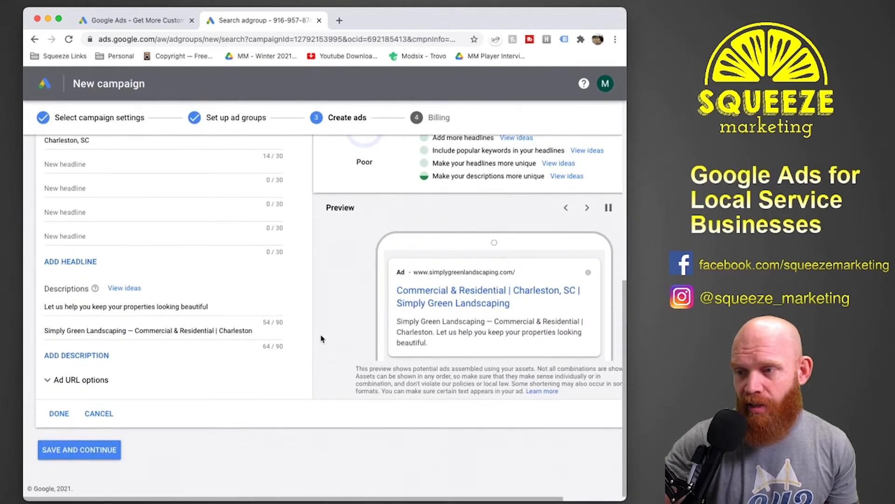
scroll(214, 361, up, 10)
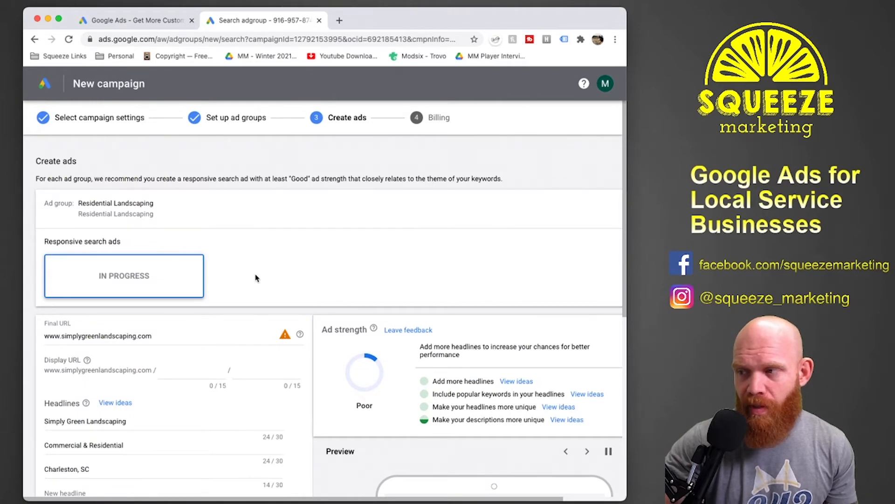
scroll(255, 278, down, 7)
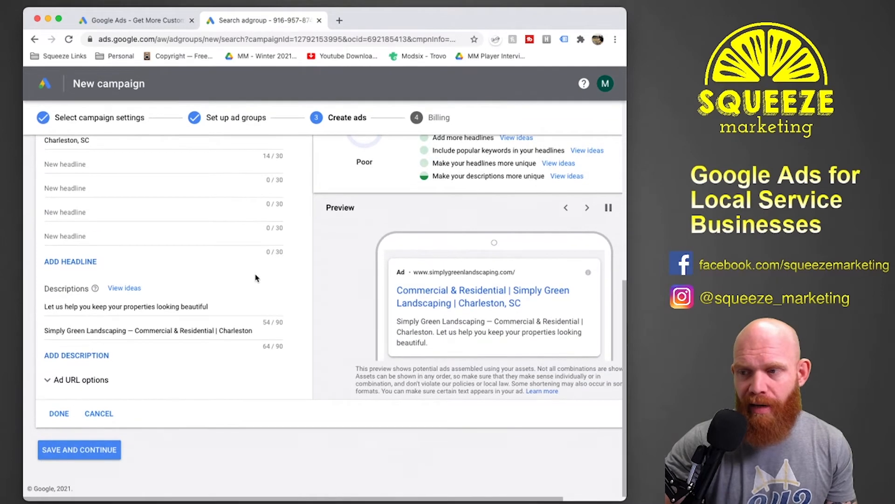
click(100, 414)
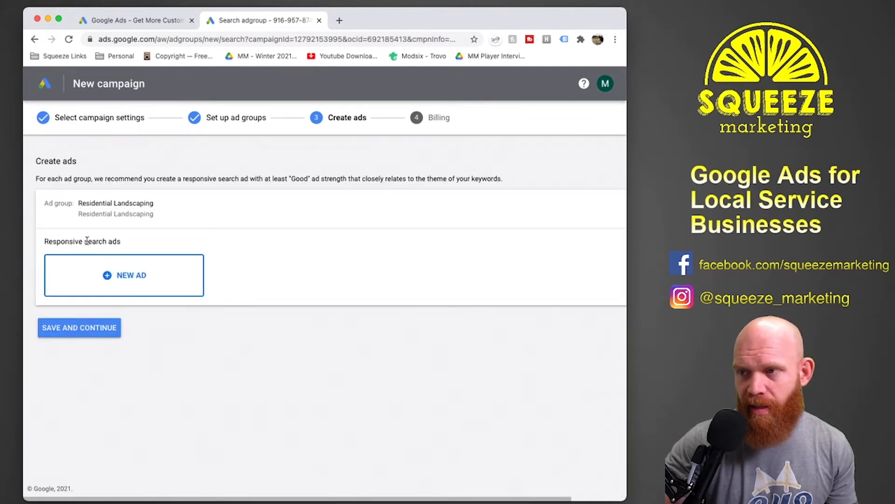
click(120, 275)
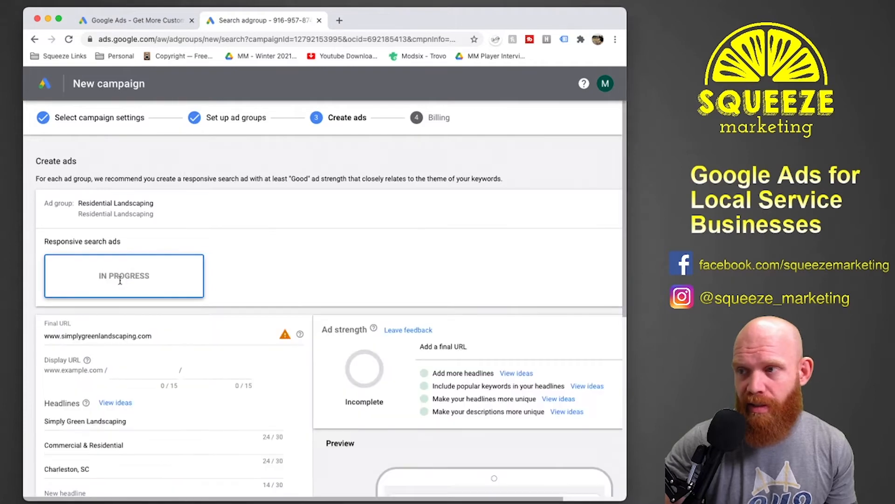
scroll(159, 232, down, 5)
scroll(158, 230, down, 5)
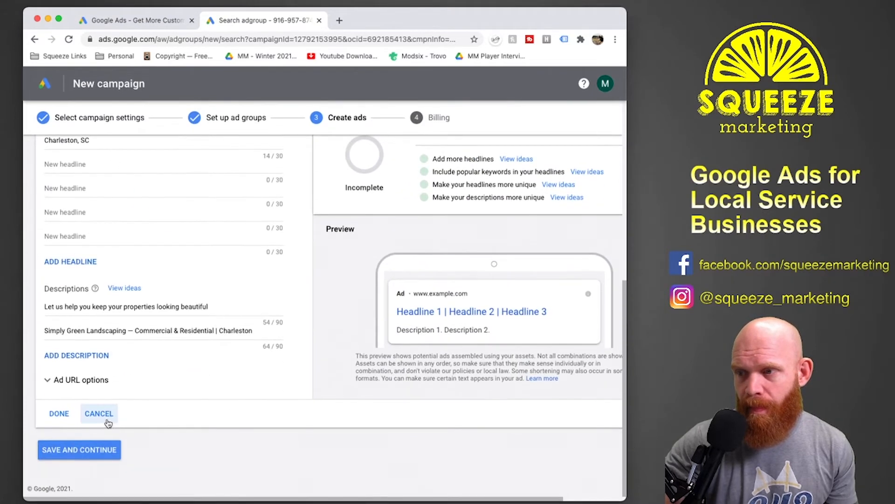
click(103, 416)
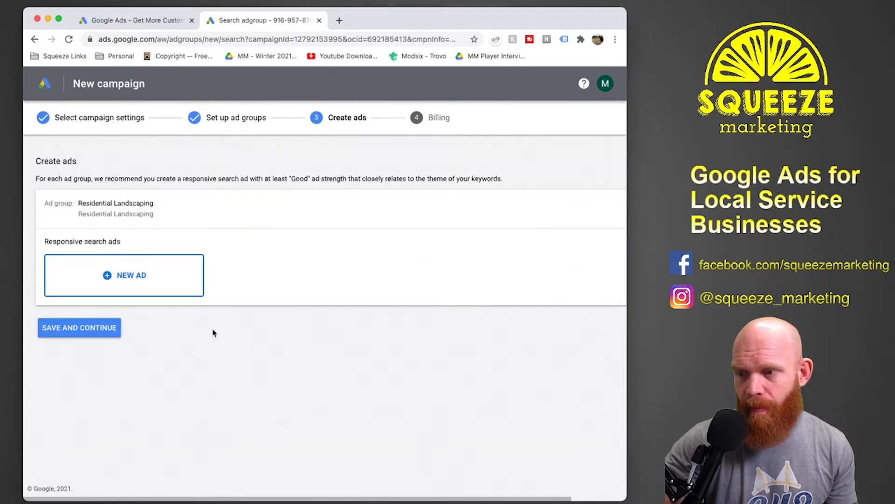
Finish the campaign setup without any ad and switch the account overview from the summary to the full view.
click(71, 329)
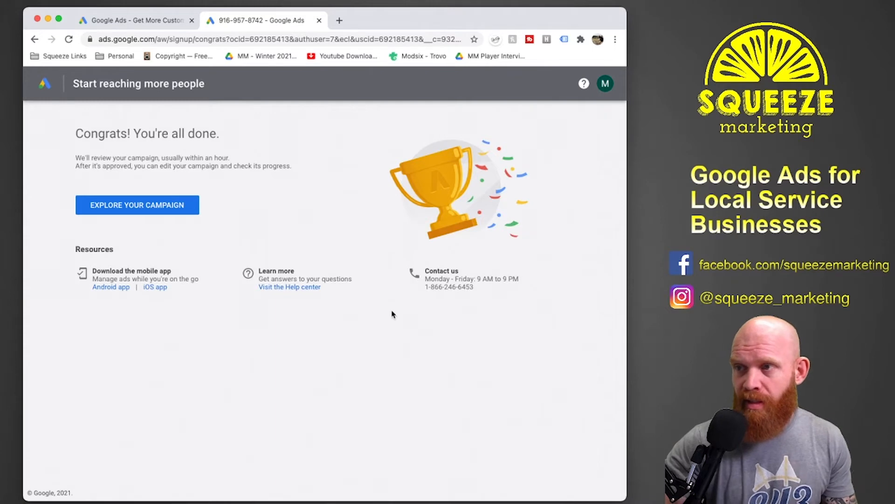
click(164, 212)
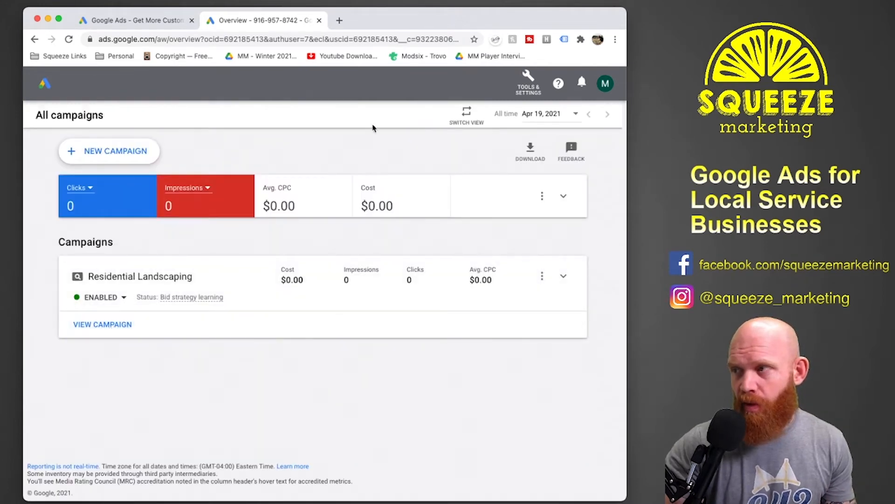
click(468, 114)
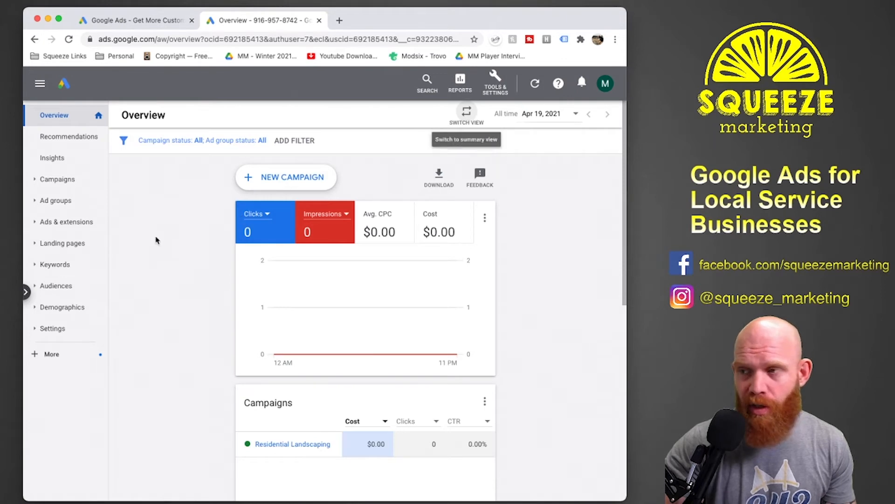
Show the account's campaigns list and open Keyword Planner from the planning tools, closing its updates notice.
click(69, 179)
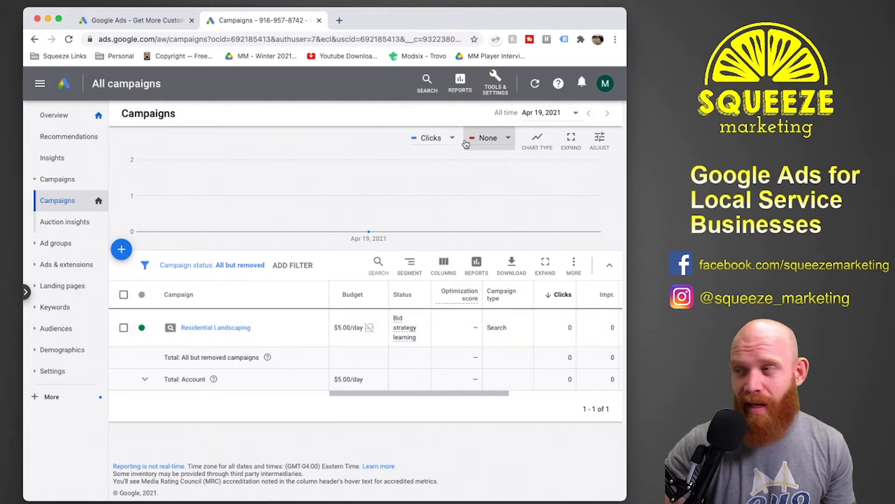
click(502, 86)
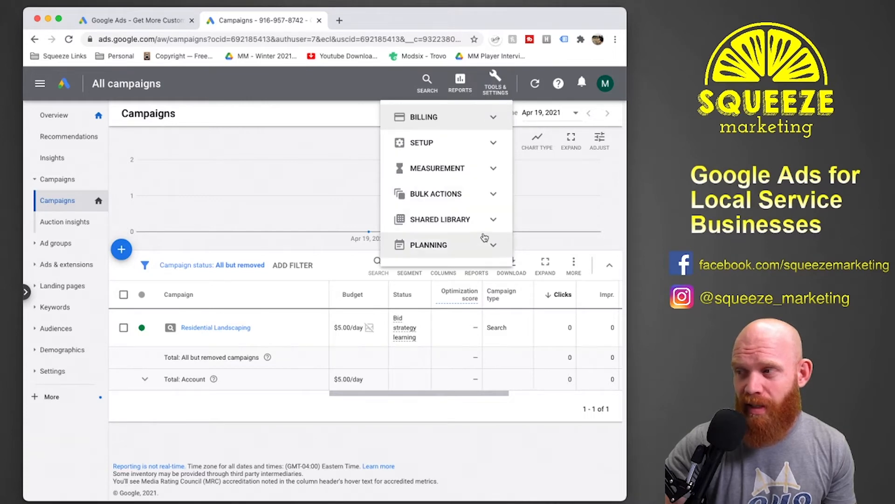
click(485, 245)
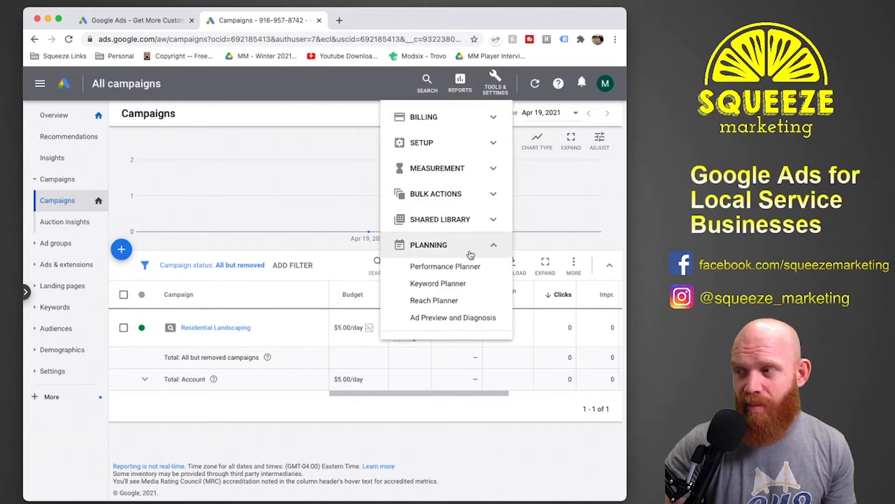
click(448, 283)
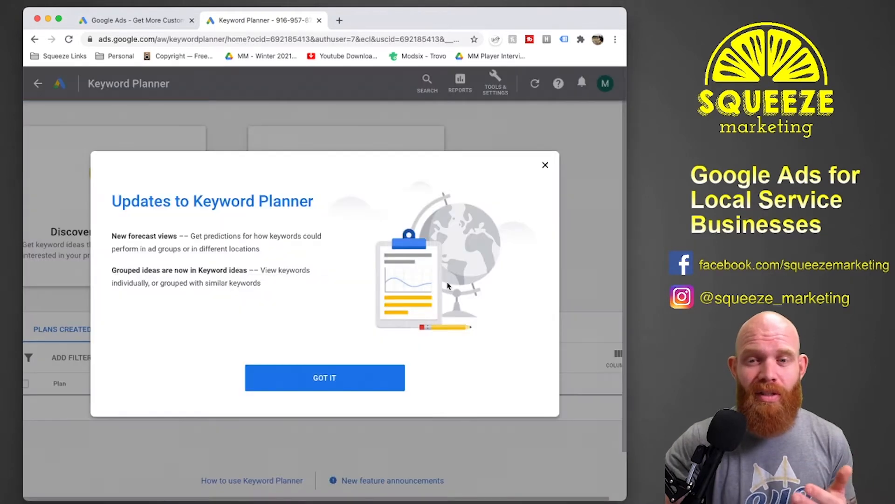
click(544, 166)
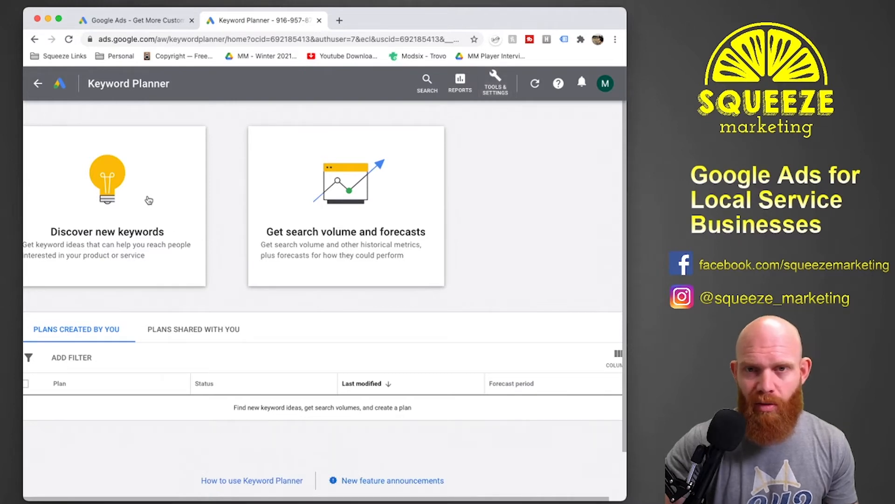
Start discovering new keywords and add "residential landscaping" as a product or service keyword.
click(148, 199)
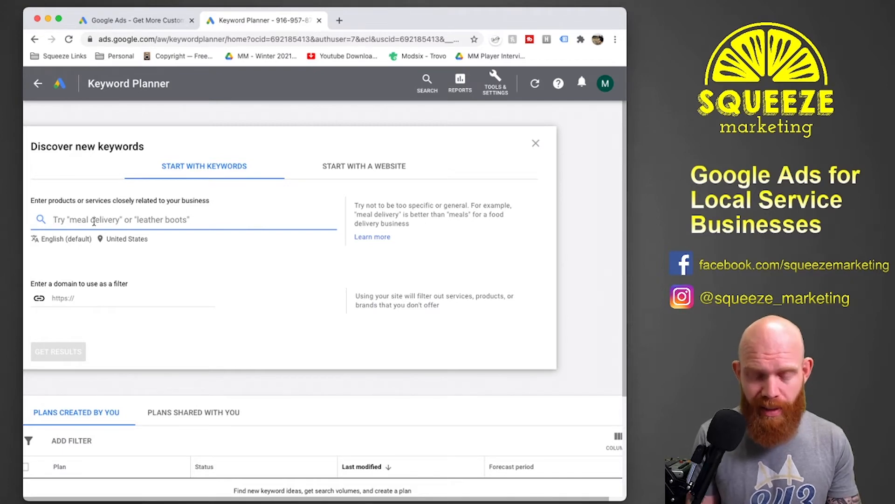
text(residential )
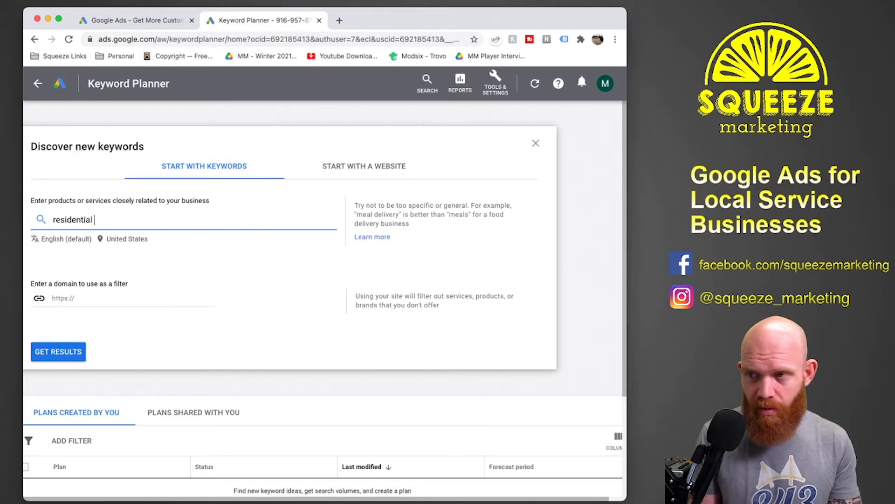
text(landscaping)
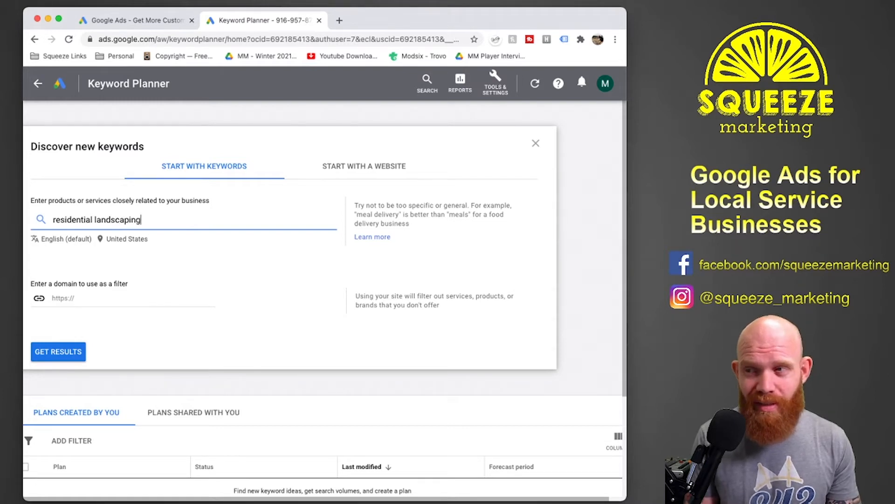
key(Return)
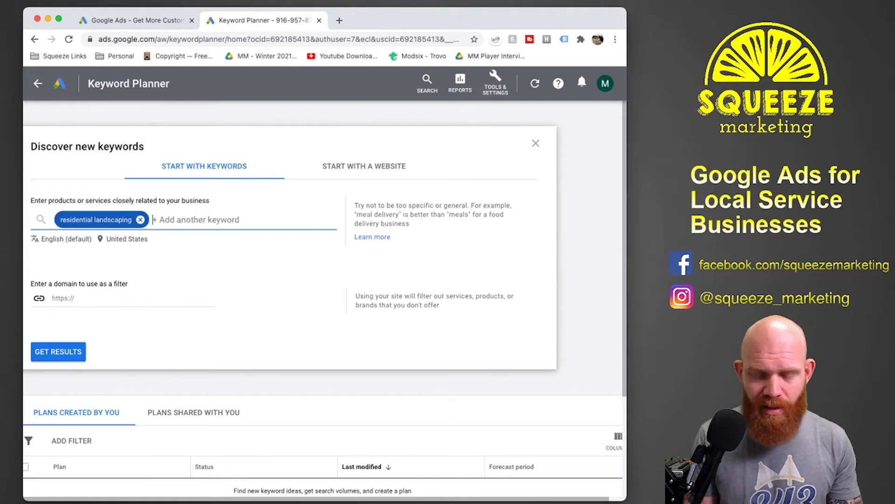
Add "lawn mowing" as another product or service keyword.
text(lwa)
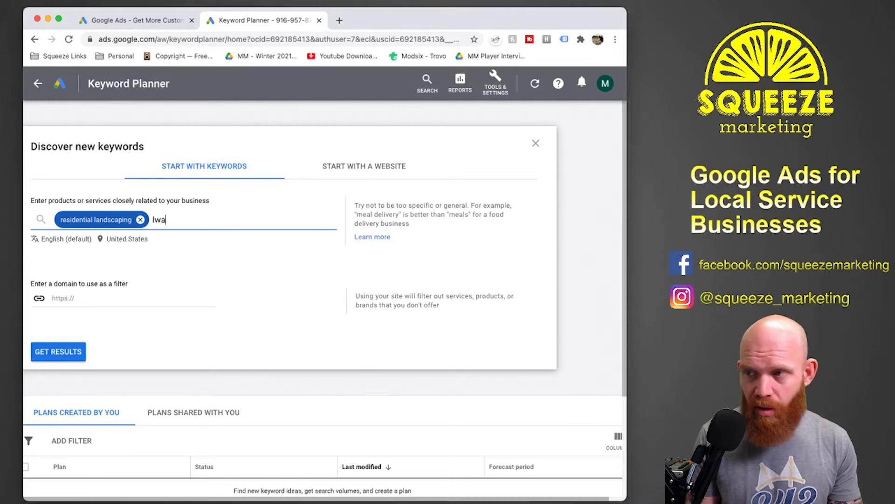
key(BackSpace)
key(BackSpace)
text(awn mowin)
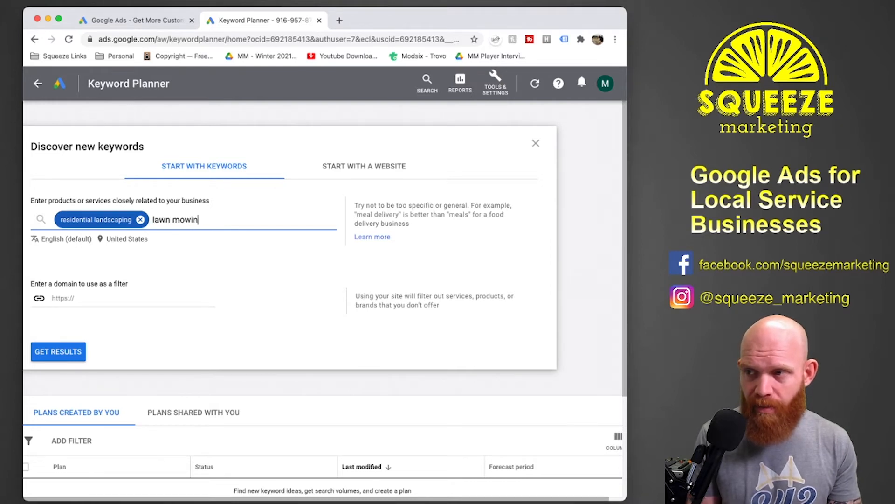
text(g)
key(Return)
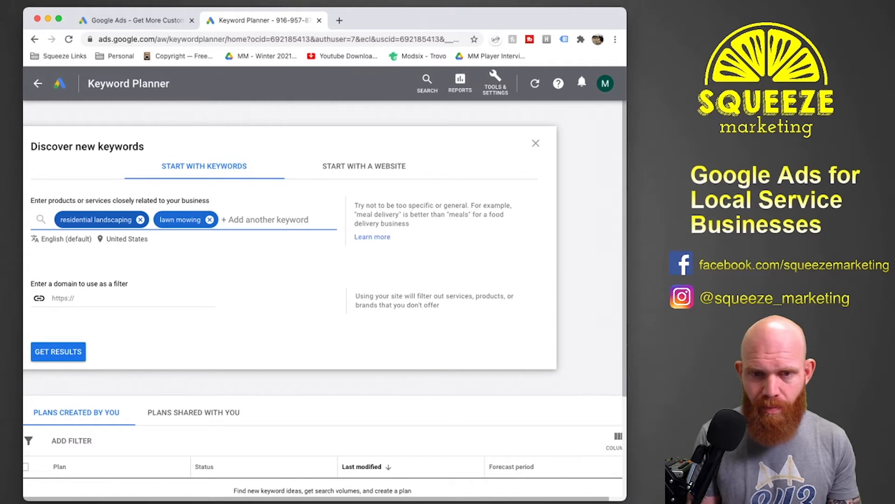
Add "lawn care service" and "local landscaping company" to the product or service keywords.
text(lawn care s)
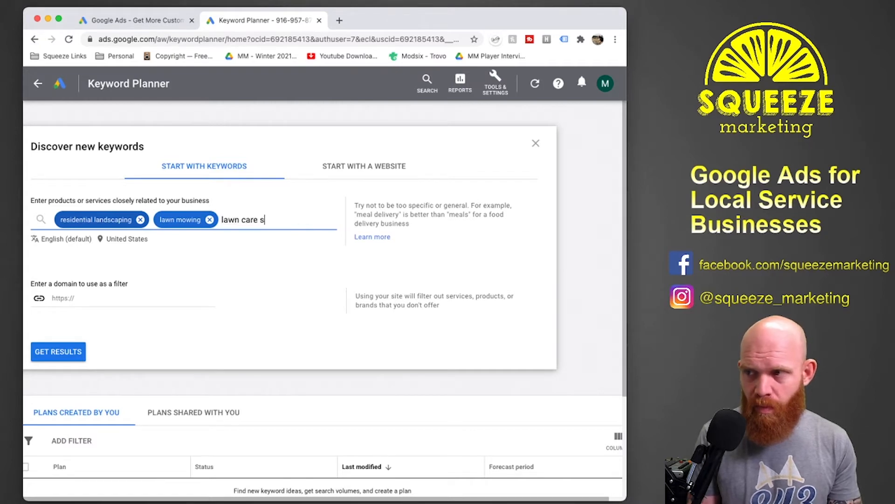
text(ervice)
key(Return)
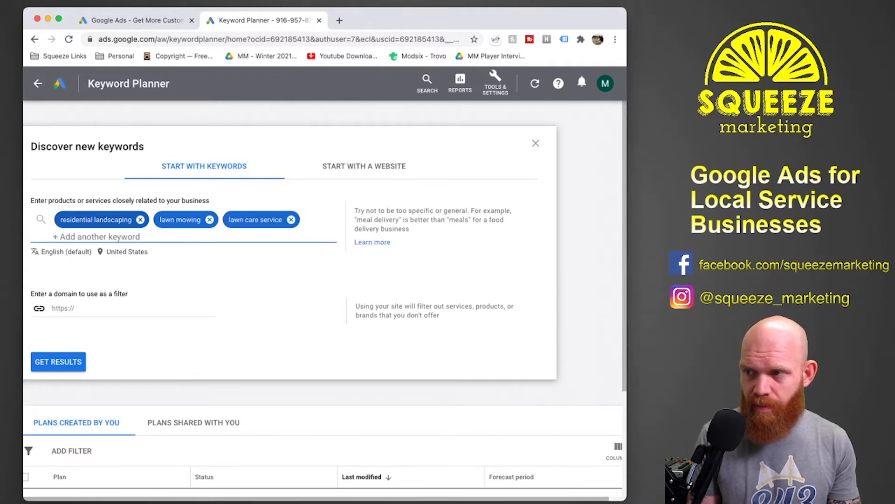
text(l)
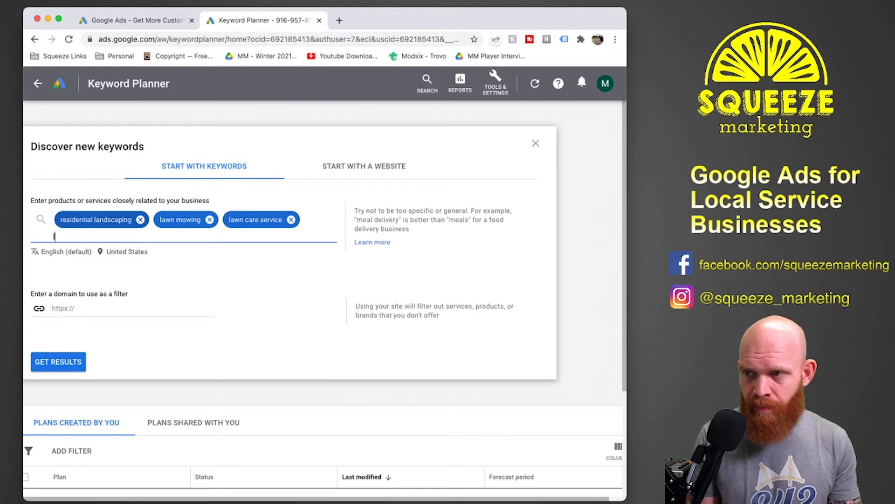
text(ocal landscap)
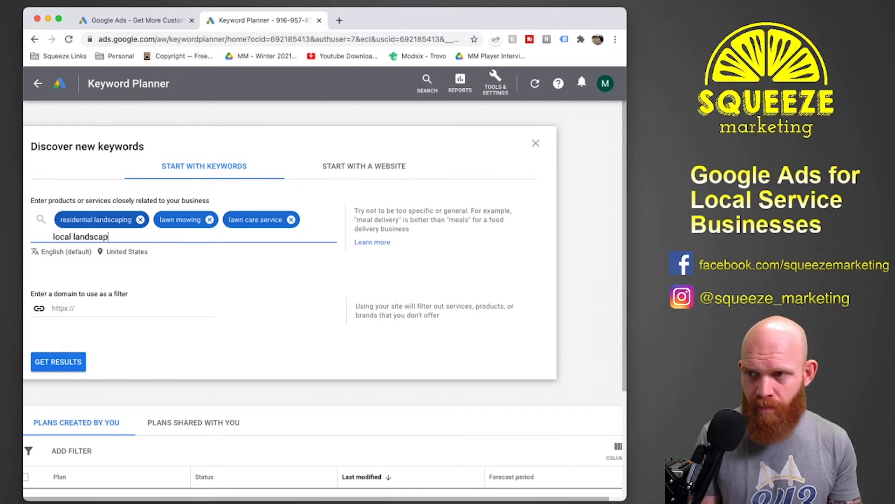
text(ing company)
key(Return)
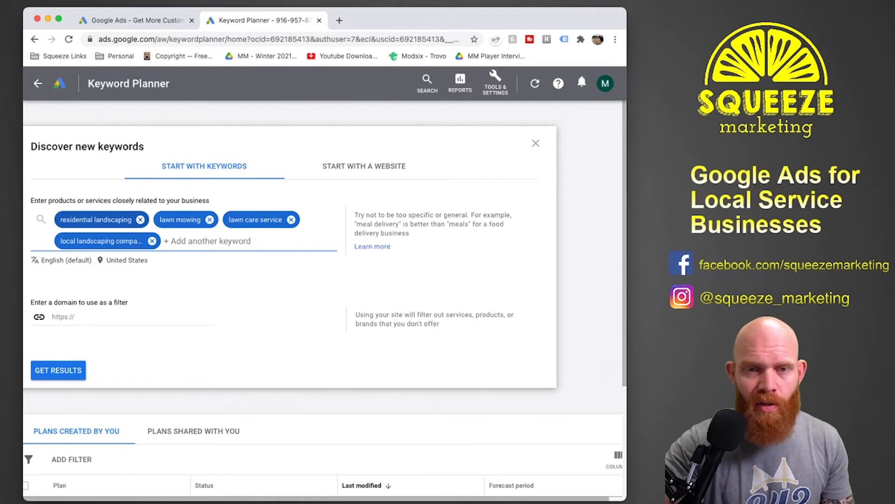
click(122, 313)
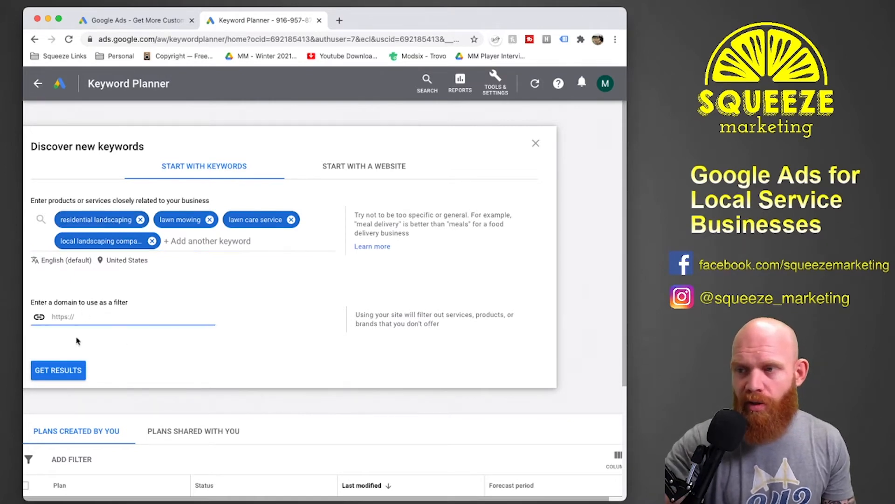
text(w)
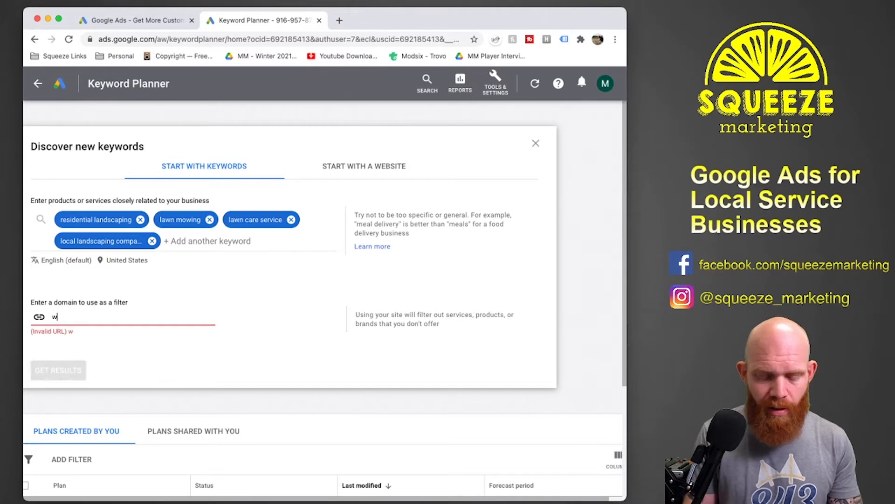
text(impl)
key(BackSpace)
key(BackSpace)
key(BackSpace)
key(BackSpace)
key(BackSpace)
key(BackSpace)
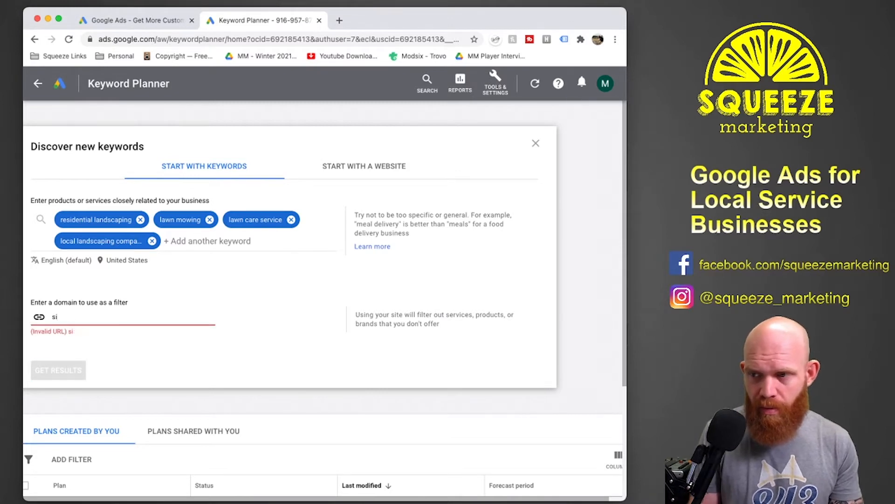
text(https)
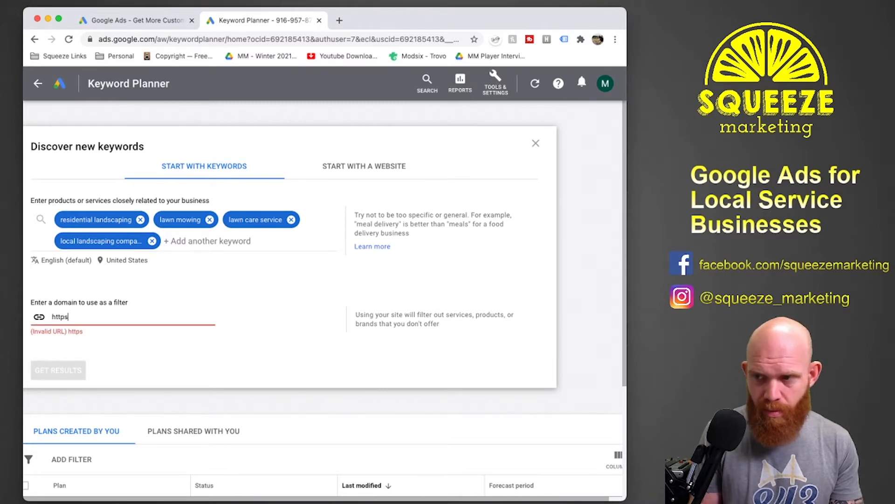
text(://www)
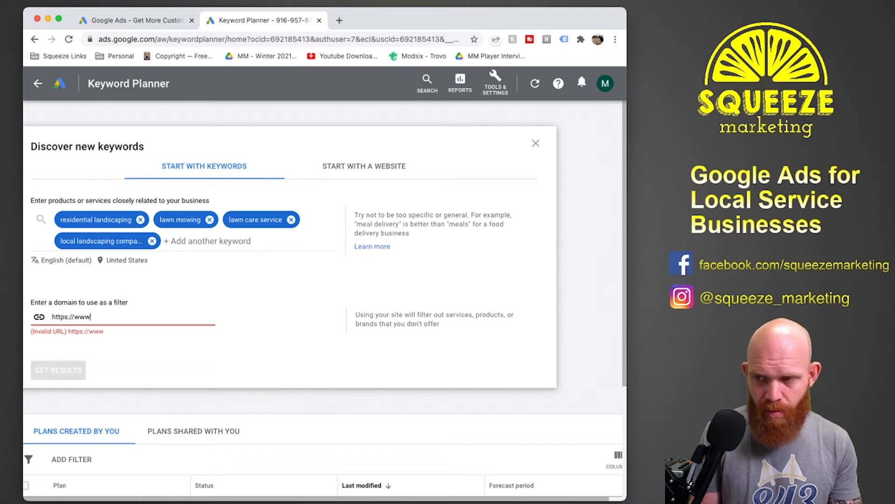
text(.simplygreenlandscap)
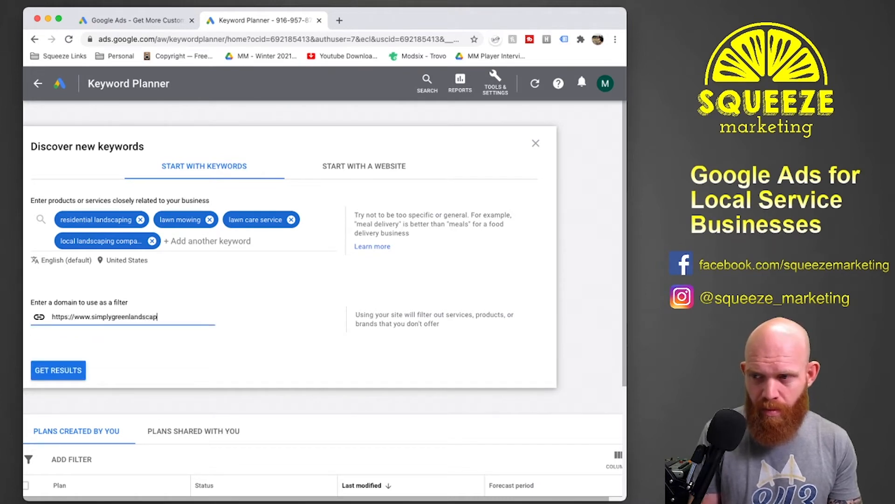
text(ing.com)
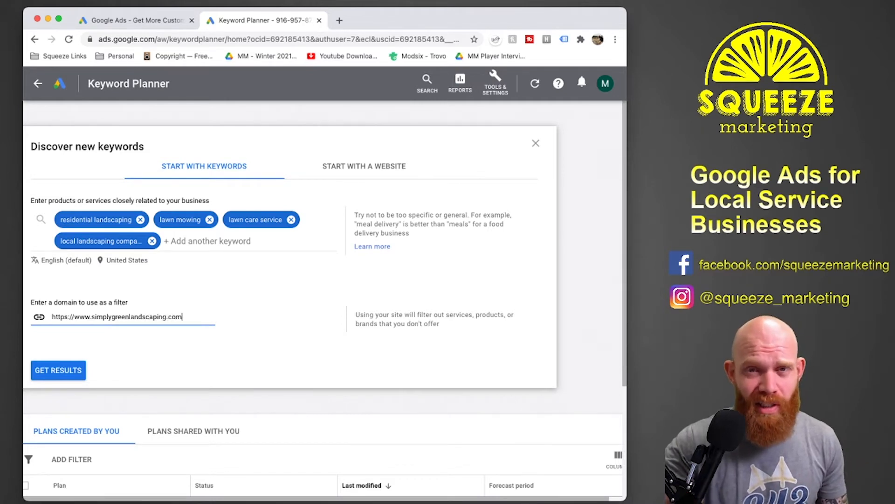
click(219, 344)
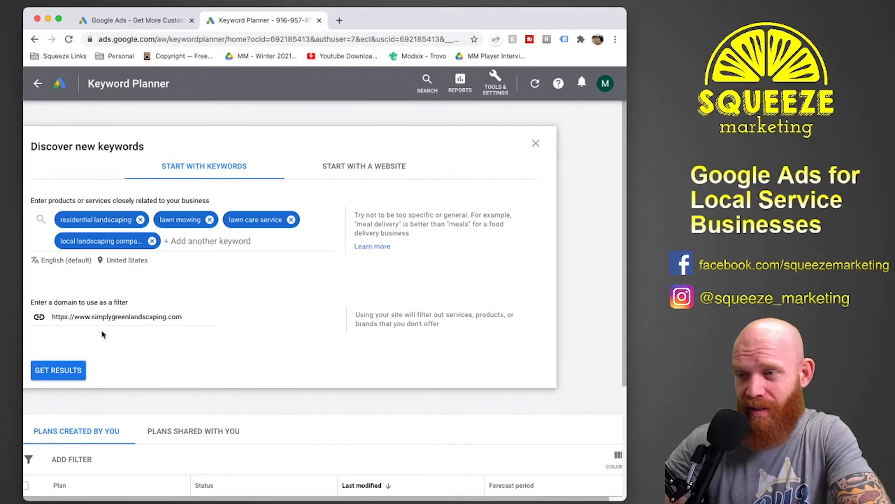
Get the keyword results, dismiss the grouped ideas notice and look through the list of keyword ideas.
click(70, 373)
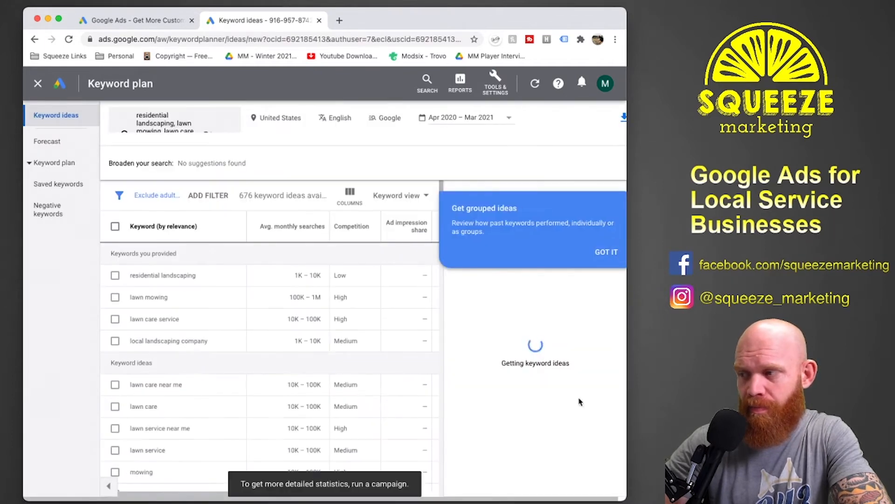
click(606, 253)
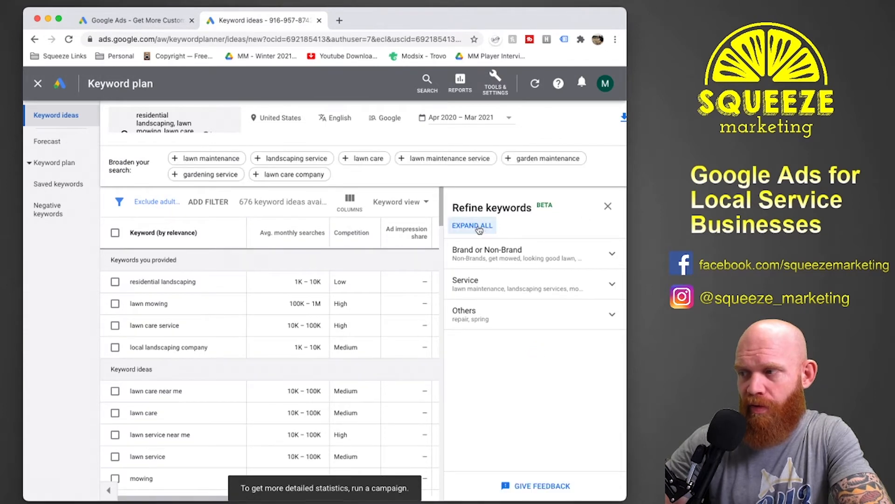
scroll(216, 248, down, 5)
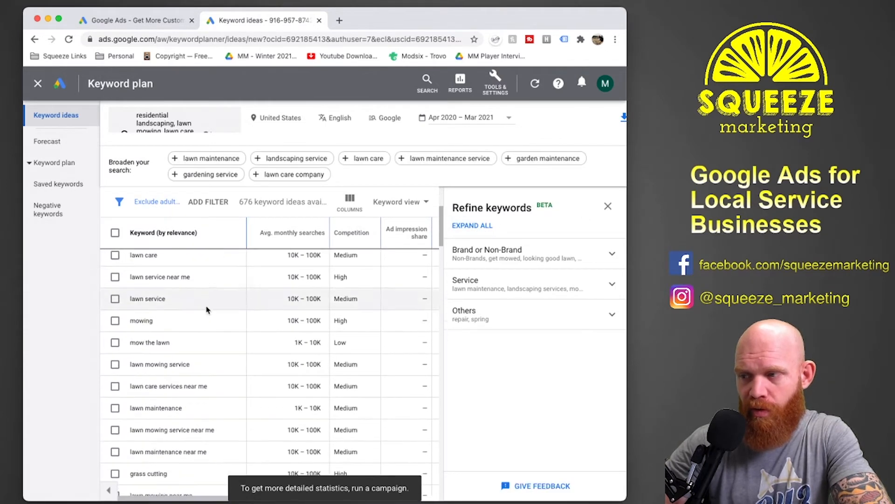
scroll(206, 311, up, 5)
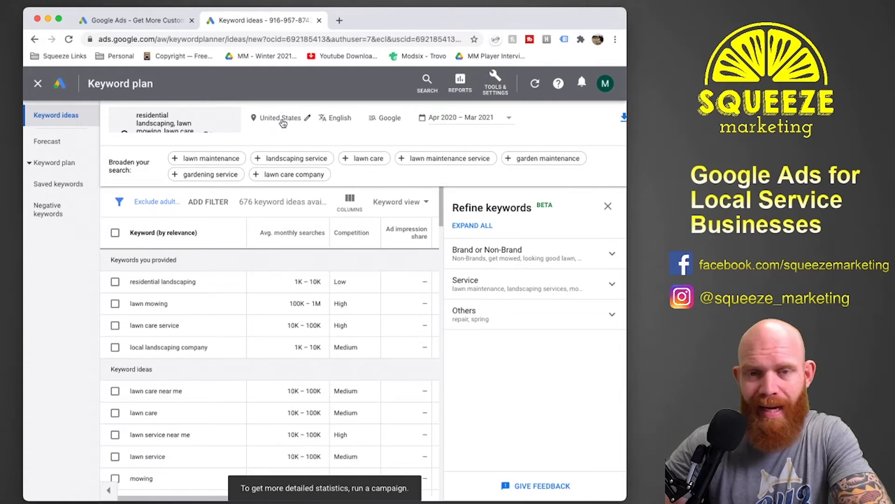
Replace the United States as targeted location with the Charleston SC, South Carolina Nielsen DMA region and save it.
click(309, 119)
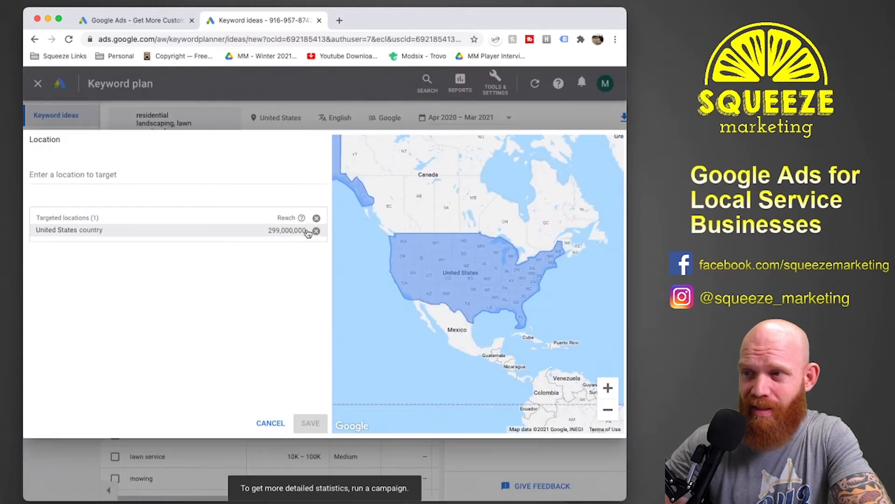
click(316, 231)
click(193, 178)
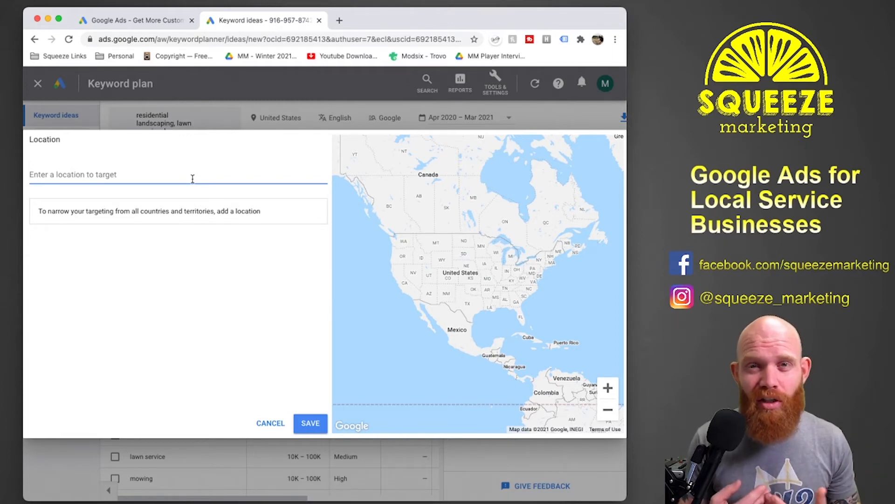
text(charelston)
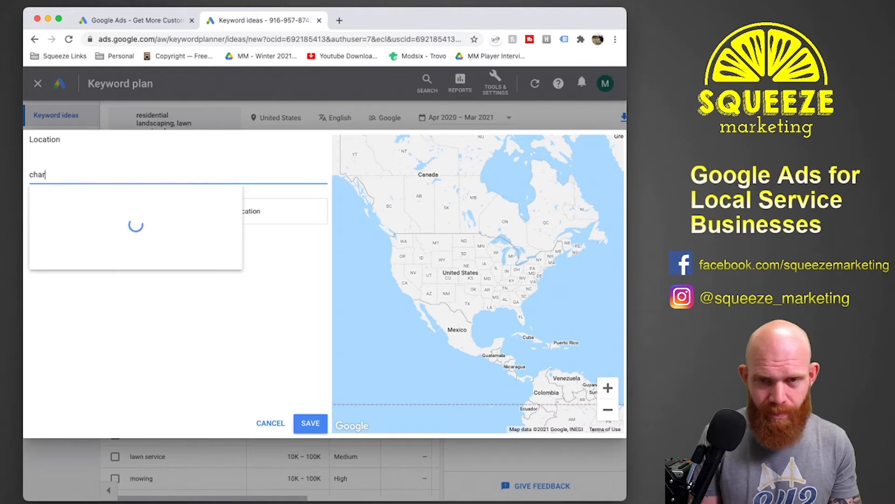
key(BackSpace)
key(BackSpace)
key(BackSpace)
key(BackSpace)
key(BackSpace)
key(BackSpace)
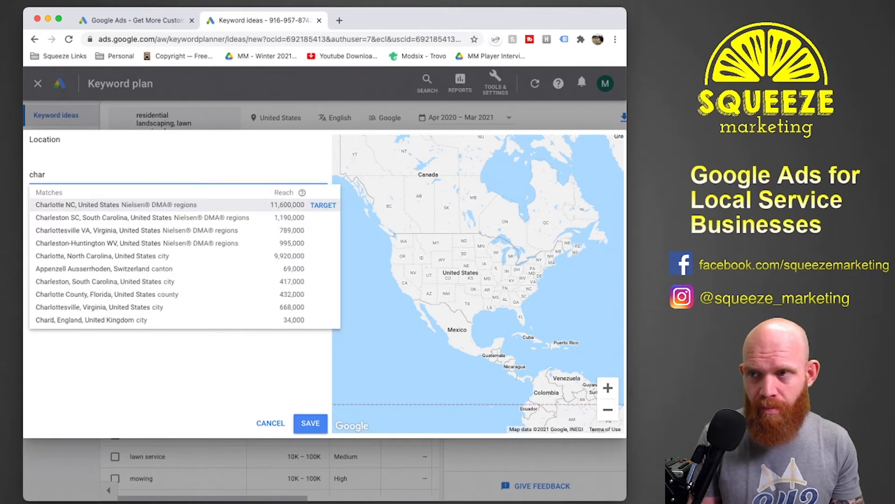
text(leston)
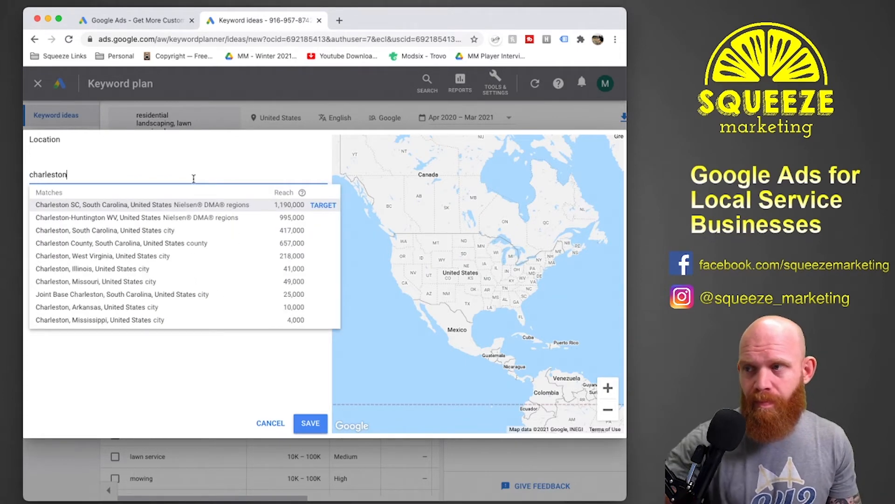
click(313, 207)
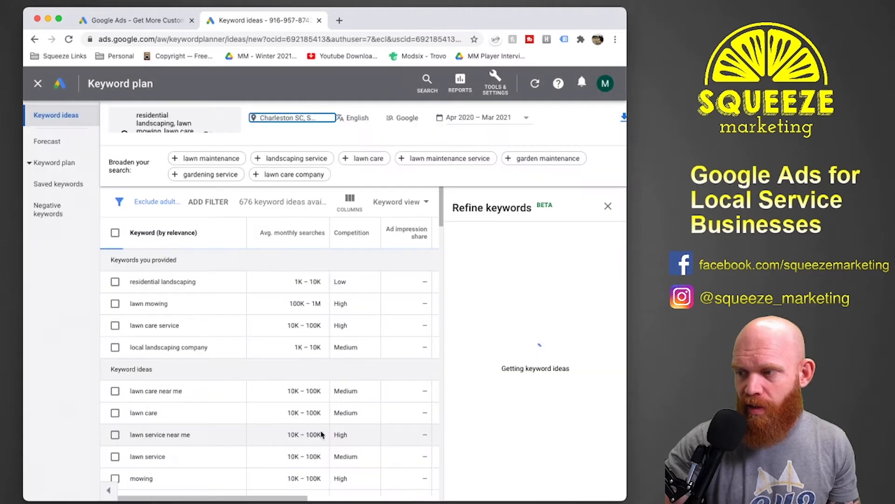
click(311, 423)
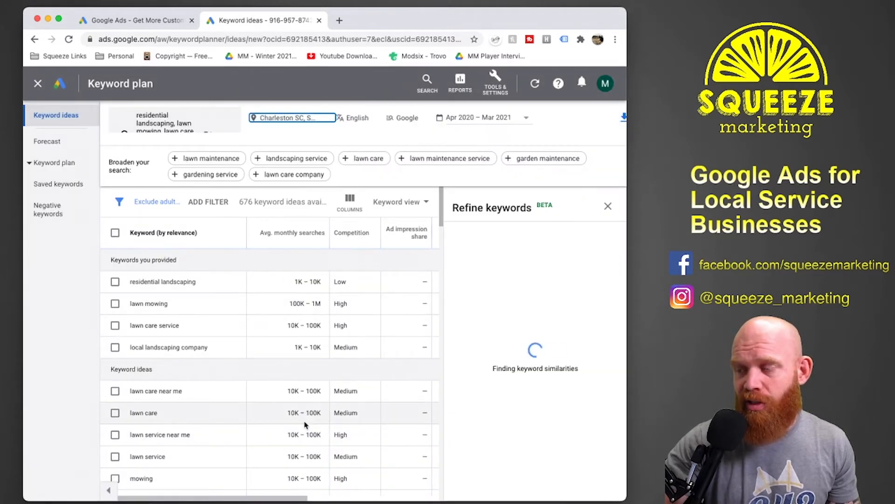
Close the keyword refinement suggestions and select all four provided keywords, from "residential landscaping" to "local landscaping company".
click(608, 206)
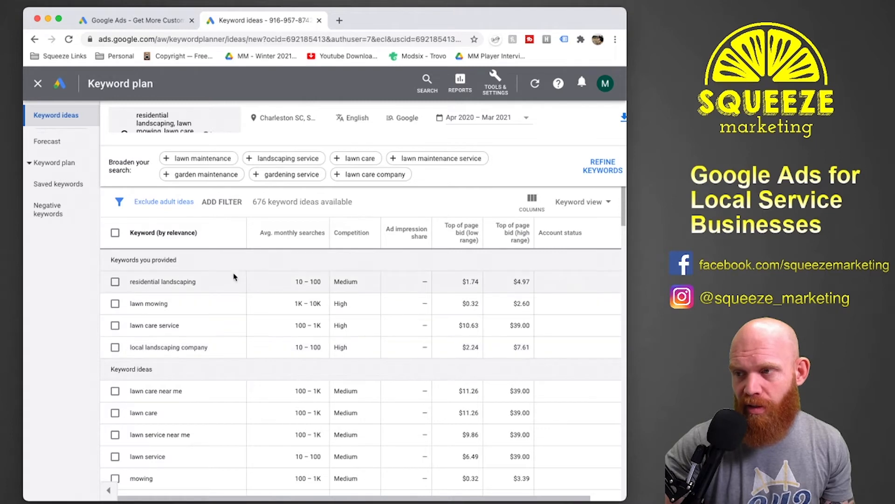
click(114, 281)
click(116, 304)
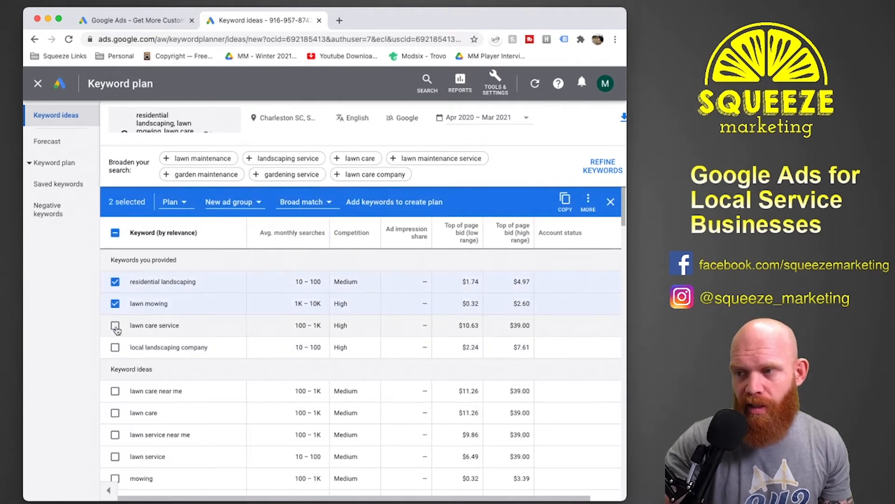
click(115, 327)
click(116, 348)
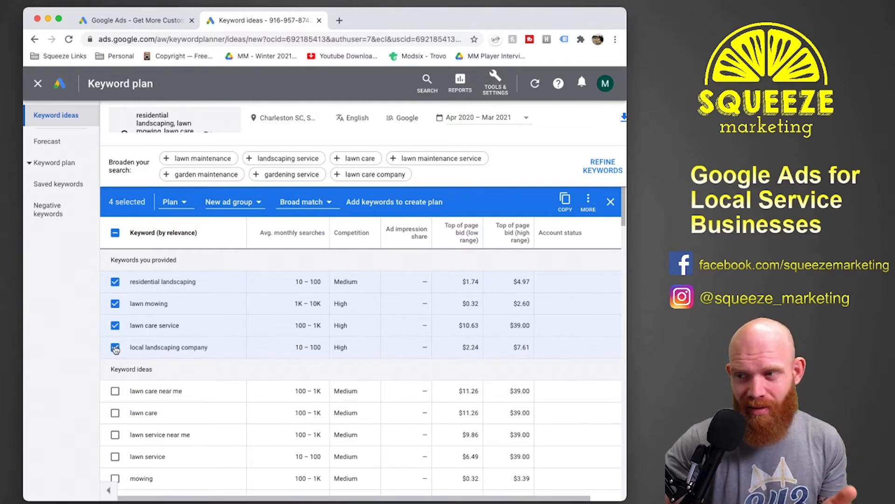
Add the keyword ideas "lawn care near me", "lawn care", "lawn service near me", "lawn service" and "mowing" to the selection.
scroll(116, 349, down, 3)
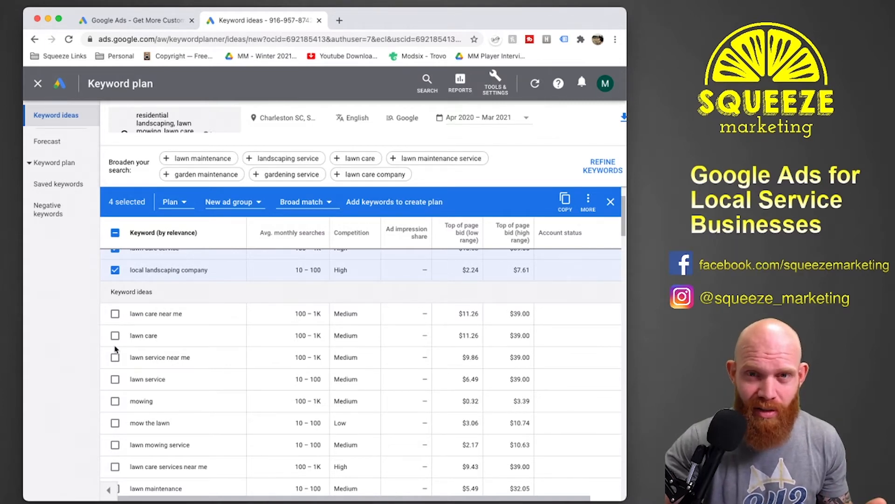
scroll(116, 349, down, 2)
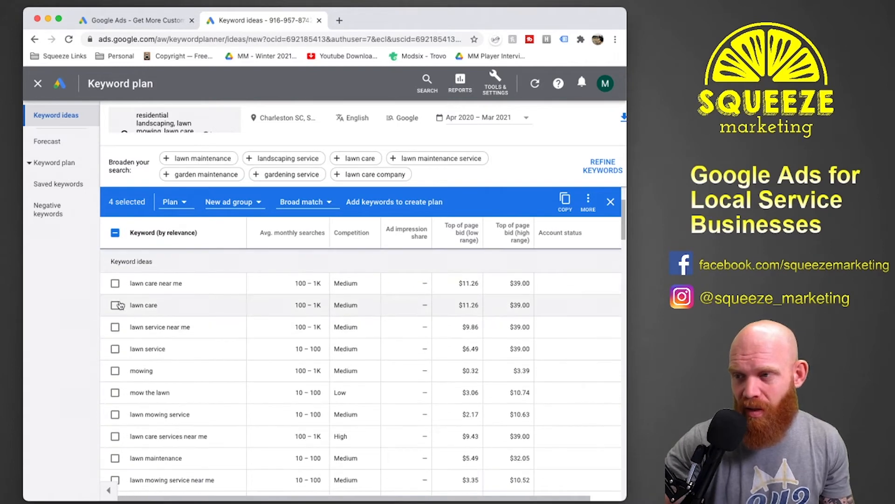
click(115, 284)
click(115, 305)
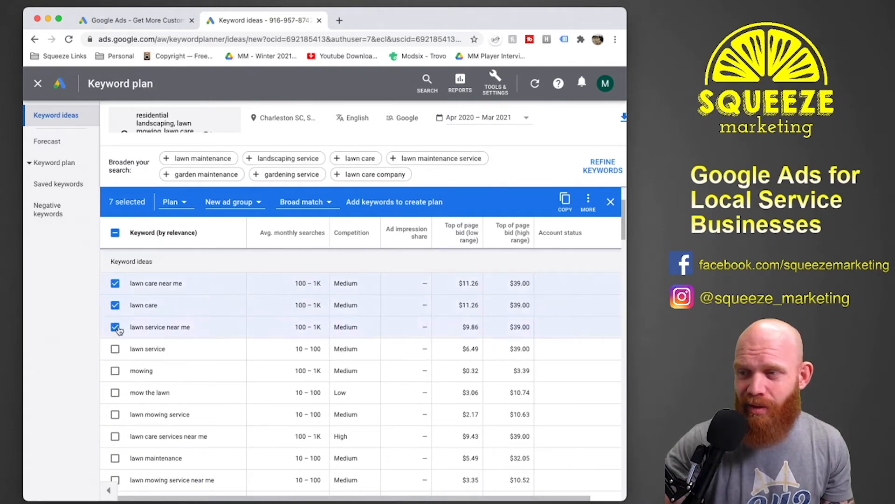
click(115, 349)
click(114, 371)
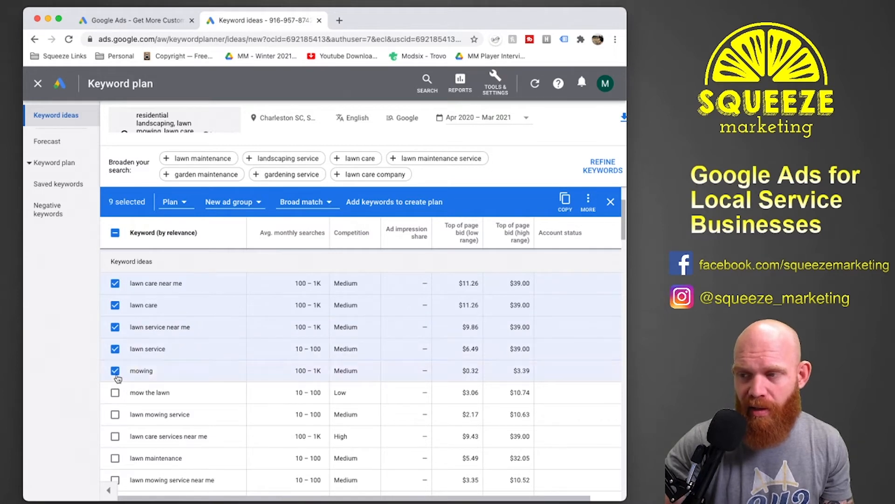
click(115, 393)
click(115, 394)
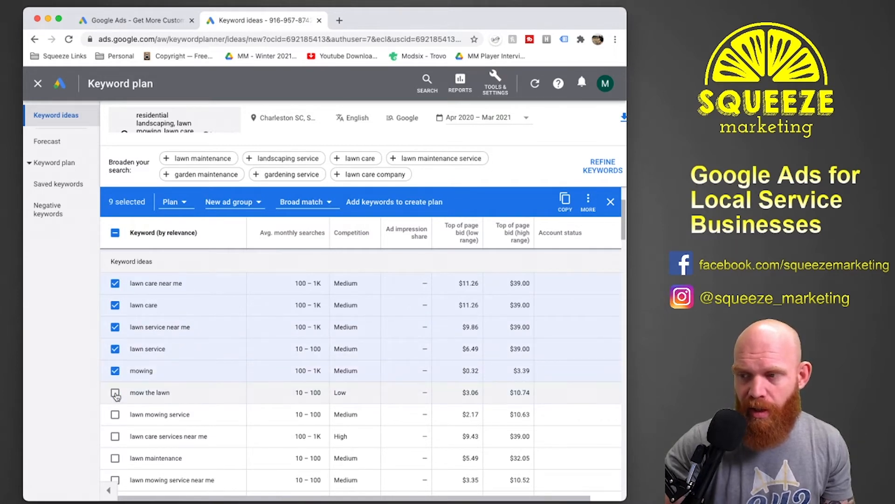
Add the keyword ideas "lawn mowing service", "lawn care services near me" and "lawn maintenance" to the selection, skipping "mow the lawn".
scroll(116, 396, down, 1)
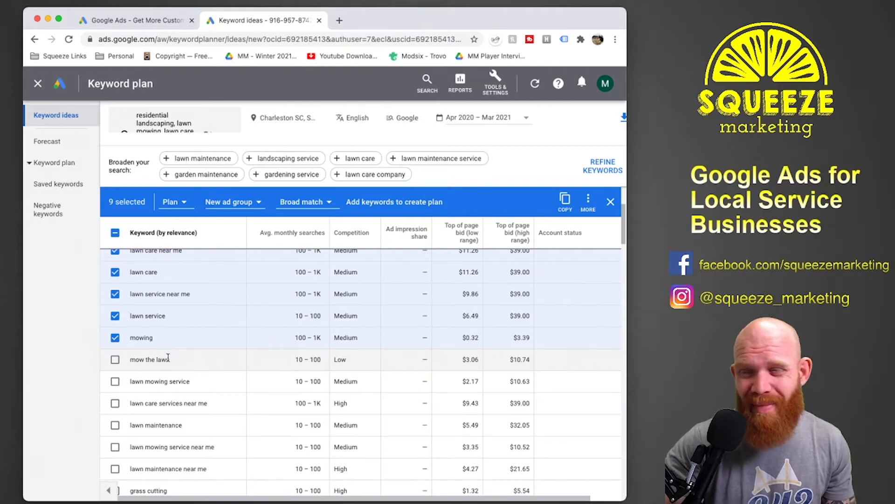
click(115, 382)
scroll(117, 378, down, 3)
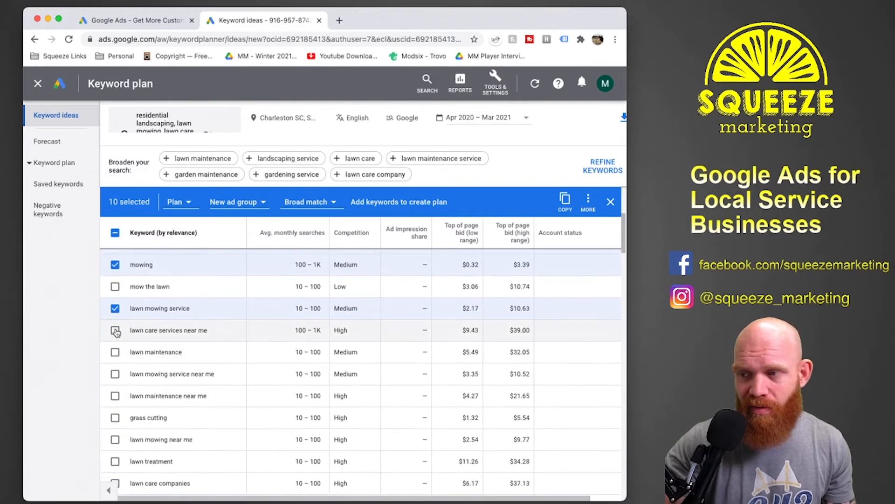
click(116, 330)
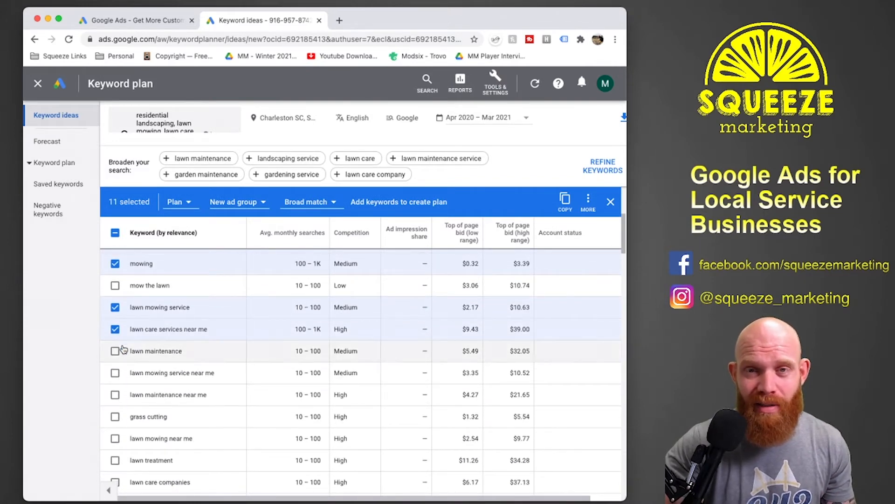
click(115, 351)
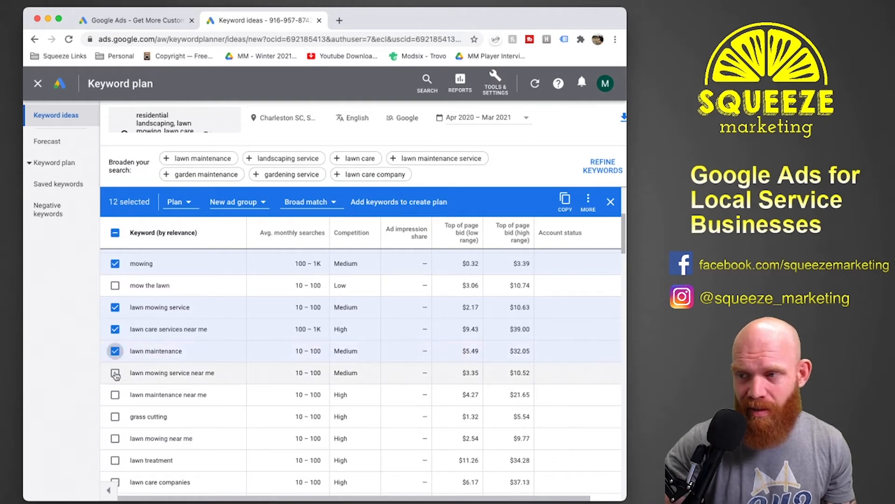
Select the keyword ideas "lawn mowing service near me", "lawn maintenance near me", "grass cutting", "lawn mowing near me", "lawn care companies" and "grass cutting service".
click(115, 372)
click(115, 394)
click(115, 416)
scroll(117, 419, down, 3)
click(115, 296)
click(115, 340)
click(115, 362)
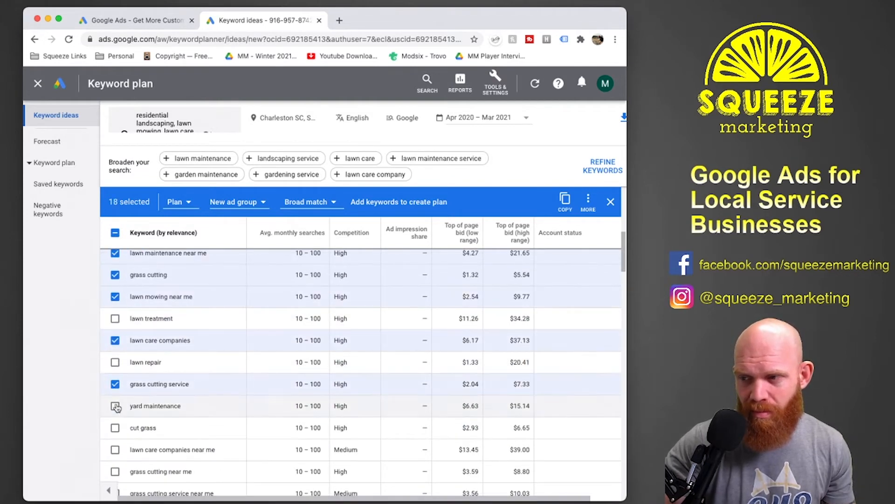
Select further lawn service keyword ideas, including "lawn cutting service", "lawn companies near me", "yard maintenance near me" and "lawn cutting service near me".
scroll(116, 405, down, 4)
click(115, 288)
click(116, 310)
click(115, 331)
click(116, 354)
click(115, 375)
click(115, 398)
click(115, 419)
scroll(116, 419, down, 2)
click(115, 327)
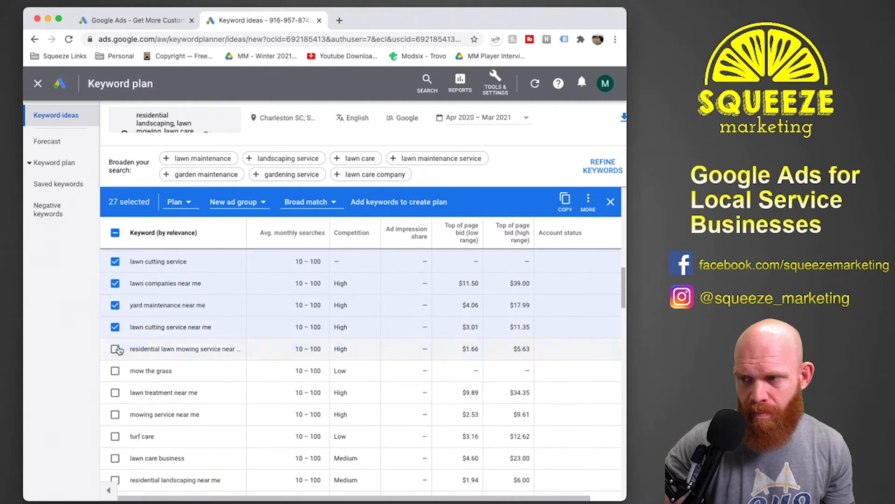
Select relevant keyword ideas from the residential lawn mowing service one through "affordable lawn care", including "mowing service near me".
click(115, 349)
click(115, 414)
scroll(117, 415, down, 3)
click(115, 340)
click(115, 362)
click(116, 427)
scroll(116, 424, down, 3)
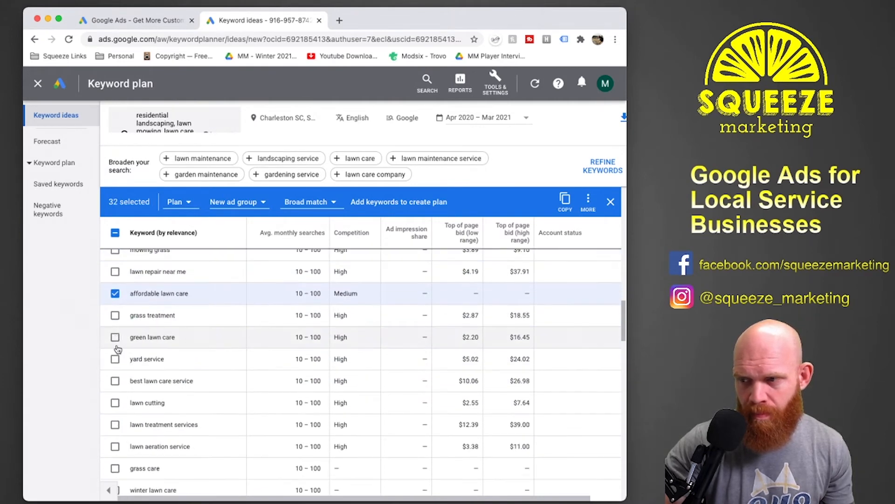
Add the keyword ideas "yard service", "best lawn care service", "lawn cutting" and "grass care" to the selection.
click(115, 359)
click(115, 380)
click(115, 403)
scroll(117, 424, down, 3)
click(115, 320)
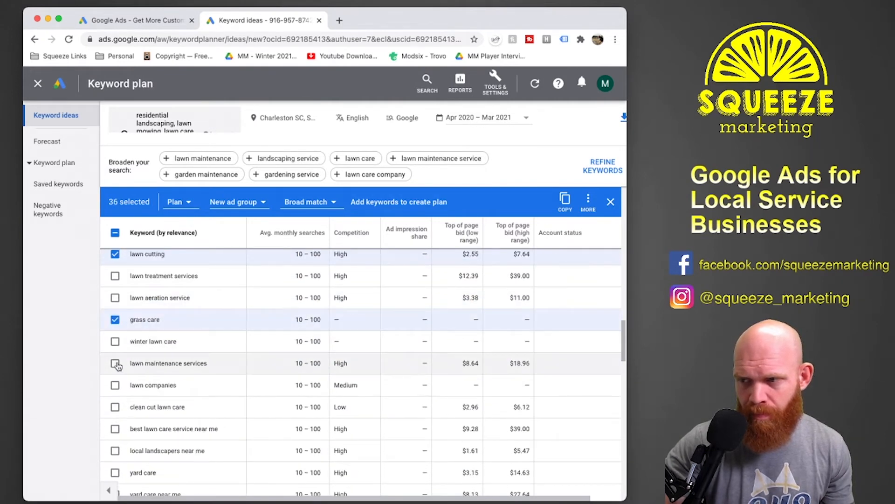
Select the keyword ideas from "lawn maintenance services" through "lawn cutting near me", skipping "clean cut lawn care" and "lawn treatment companies".
click(115, 363)
click(115, 385)
click(115, 428)
scroll(116, 429, down, 2)
click(115, 344)
click(115, 365)
click(115, 387)
click(116, 475)
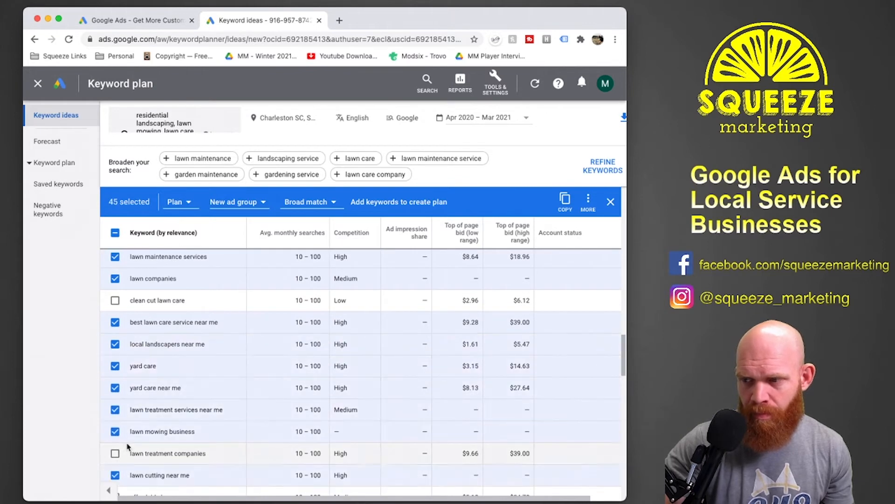
Select relevant keyword ideas down to "lawn care specialist", including "lawn mowing companies near me" and "best lawn care", skipping "to mow the lawn".
scroll(116, 471, down, 4)
click(115, 299)
click(115, 321)
click(116, 343)
click(115, 365)
click(115, 408)
click(115, 430)
scroll(116, 435, down, 3)
click(115, 314)
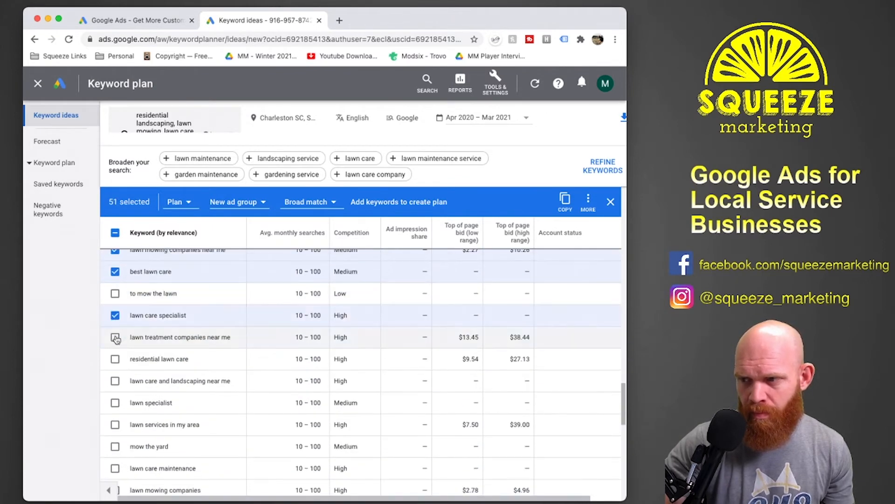
Add keyword ideas such as "residential lawn care", "lawn care and landscaping near me" and "lawn services in my area" to the selection.
click(115, 335)
click(115, 357)
click(115, 379)
click(115, 423)
Select the keyword ideas "lawn care maintenance", "lawn mowing companies", "lawn service companies near me", "mowing companies near me" and "lawn maintenance companies".
scroll(116, 420, down, 3)
click(116, 320)
click(116, 297)
click(115, 363)
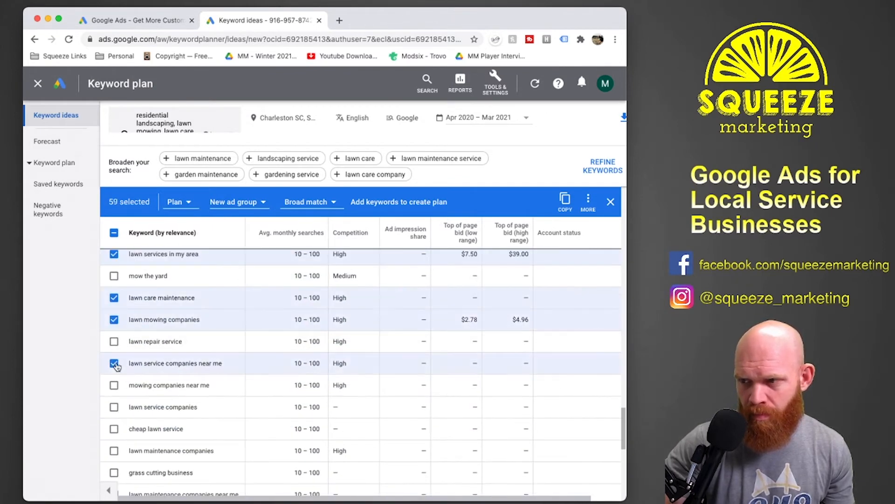
click(115, 386)
click(115, 451)
Set the existing campaign Residential Landscaping and its ad group Residential Landscaping as the destination for the selected keywords.
scroll(222, 420, up, 20)
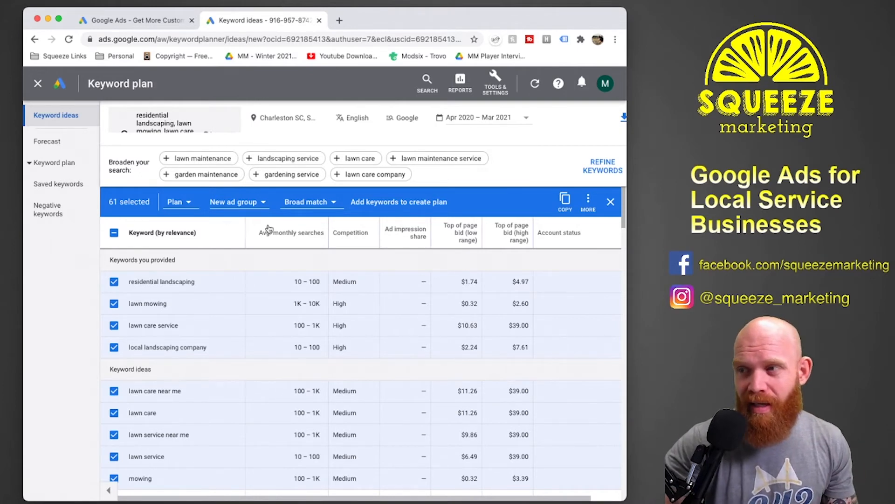
click(188, 202)
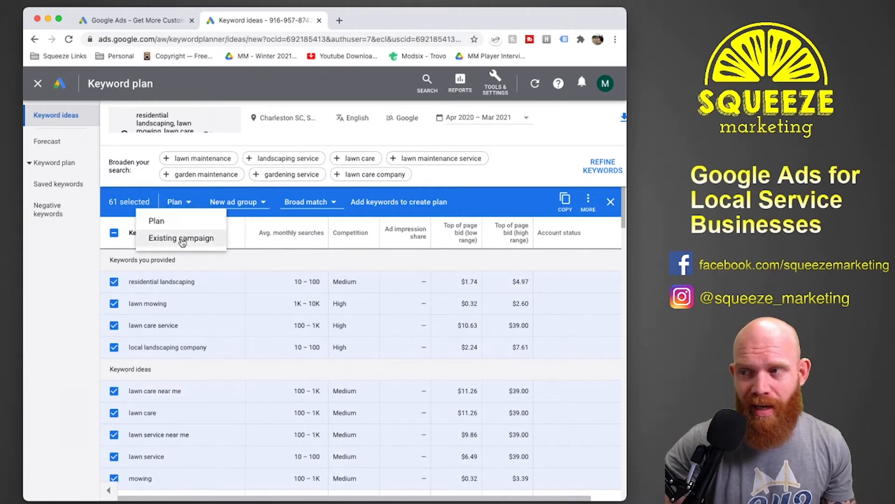
click(182, 239)
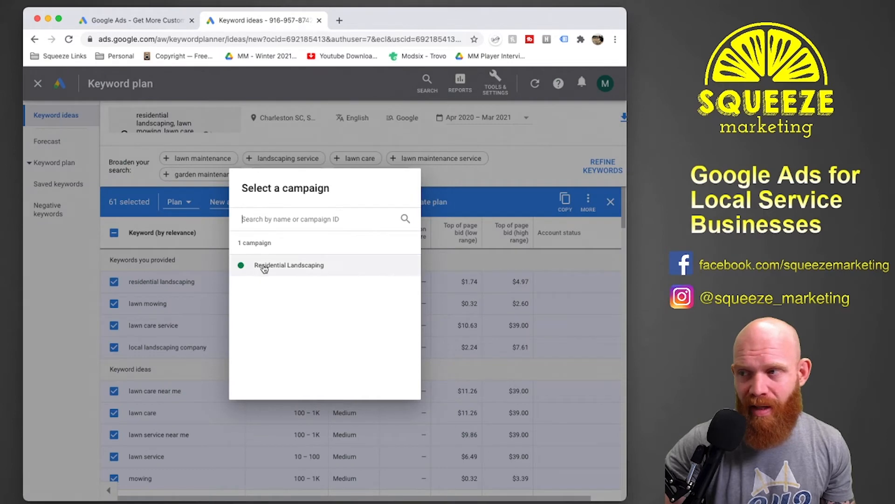
click(263, 265)
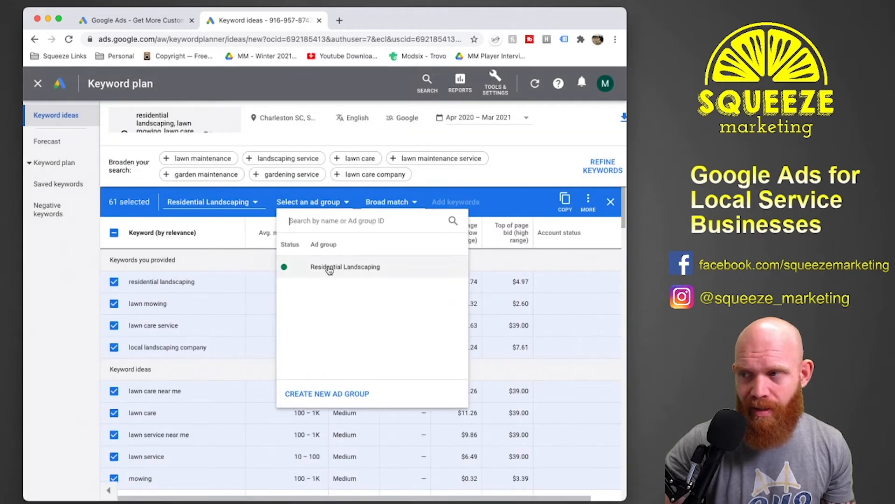
click(330, 267)
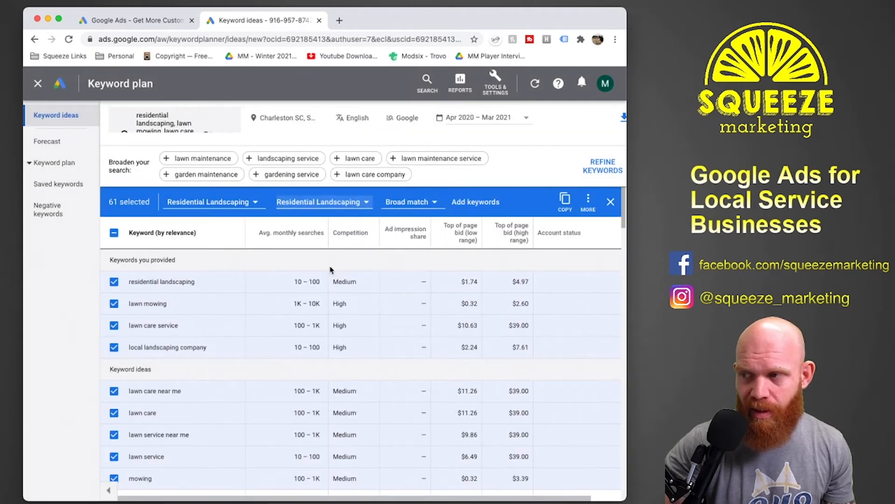
Open the match type choices for the selected keywords.
click(433, 205)
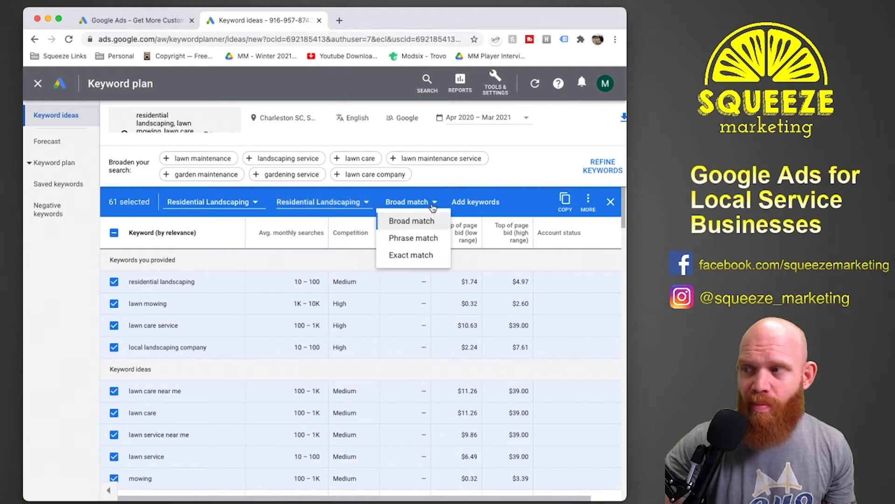
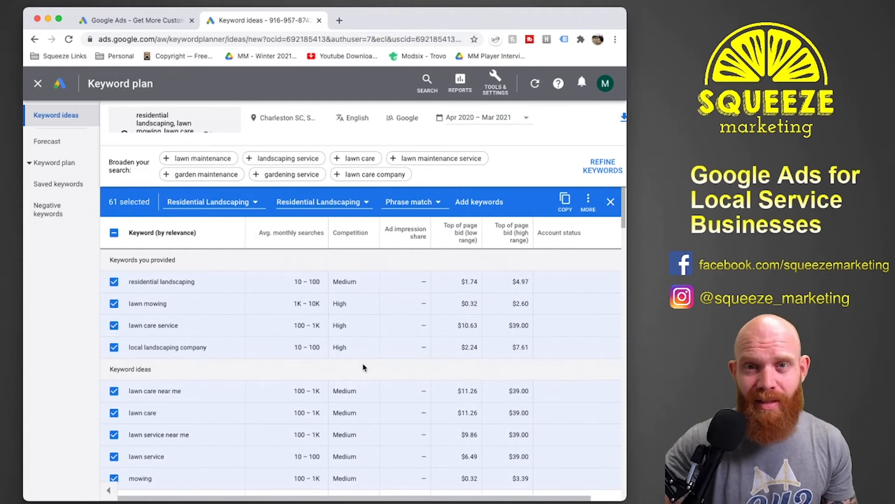
Add the selected keywords to the Residential Landscaping ad group as phrase match and return to the campaigns overview.
click(491, 205)
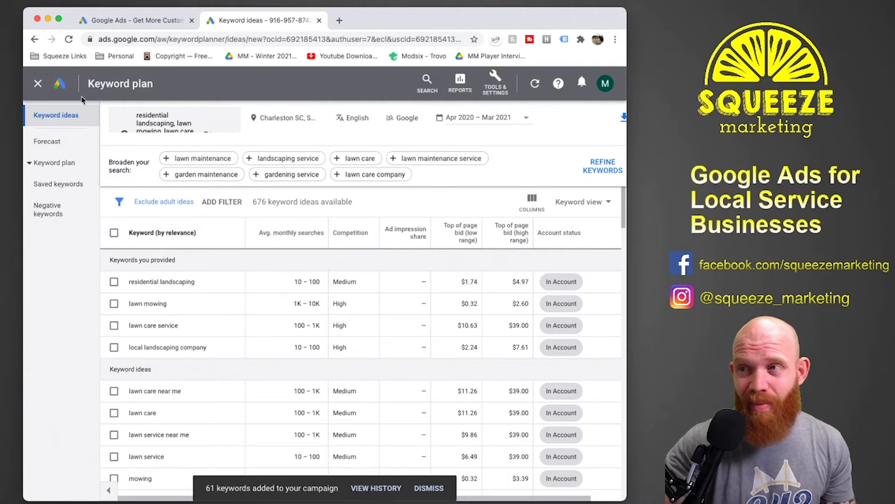
click(38, 84)
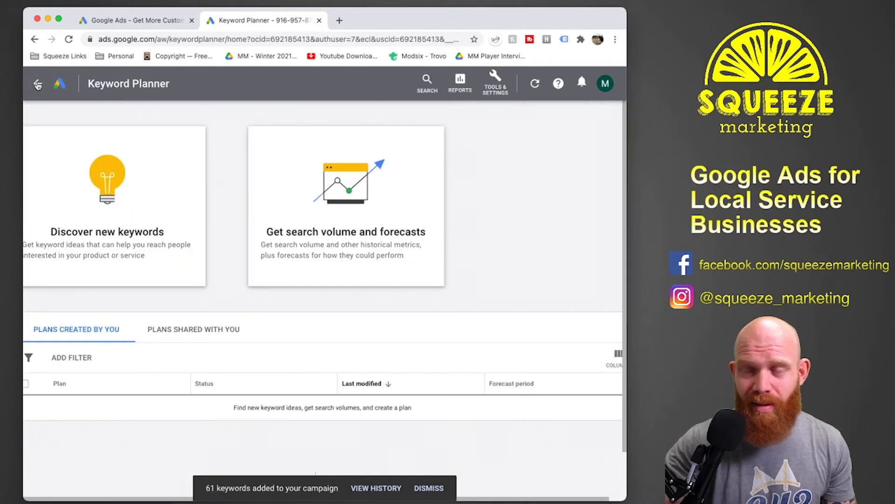
click(38, 84)
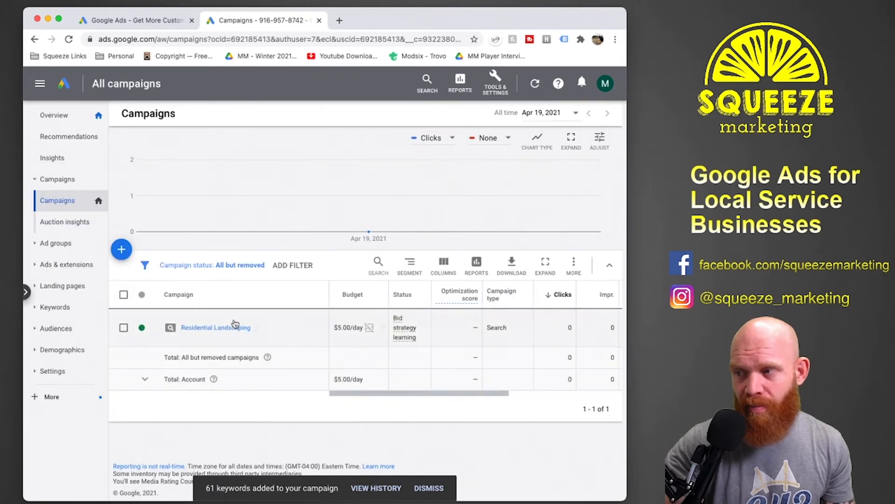
Open the Residential Landscaping ad group and review its list of search keywords and their match types.
click(56, 243)
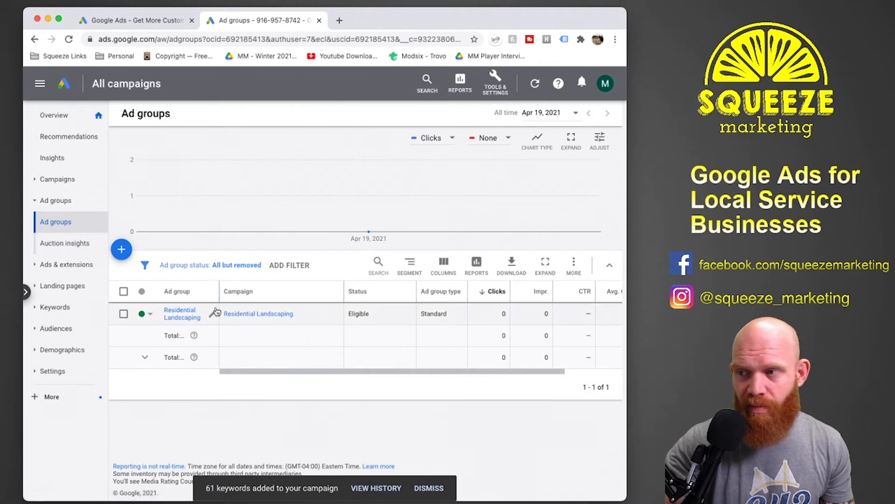
click(179, 317)
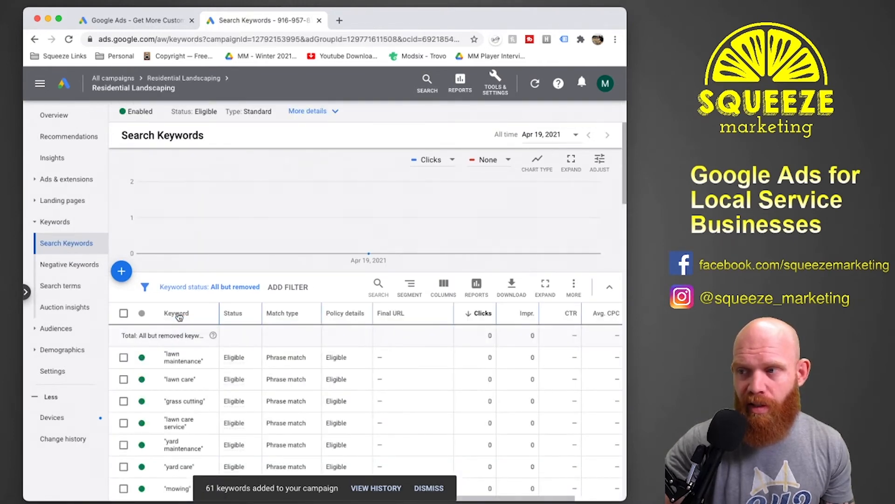
scroll(348, 369, down, 10)
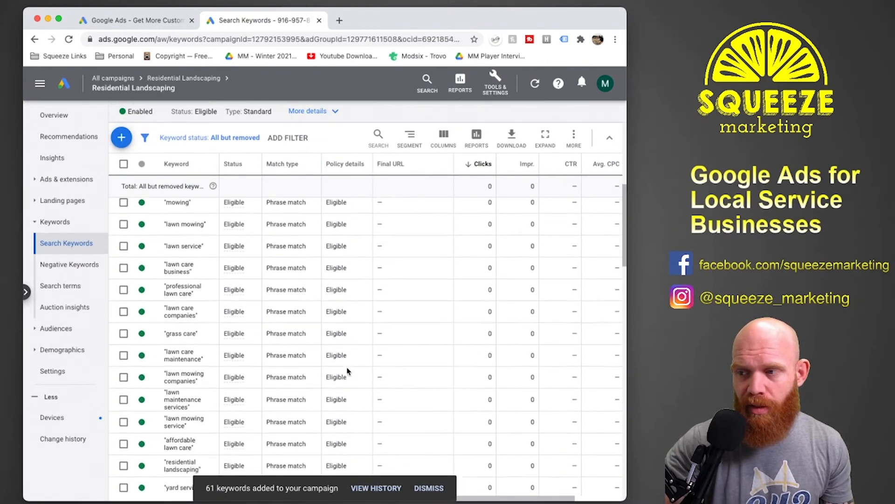
scroll(347, 370, down, 5)
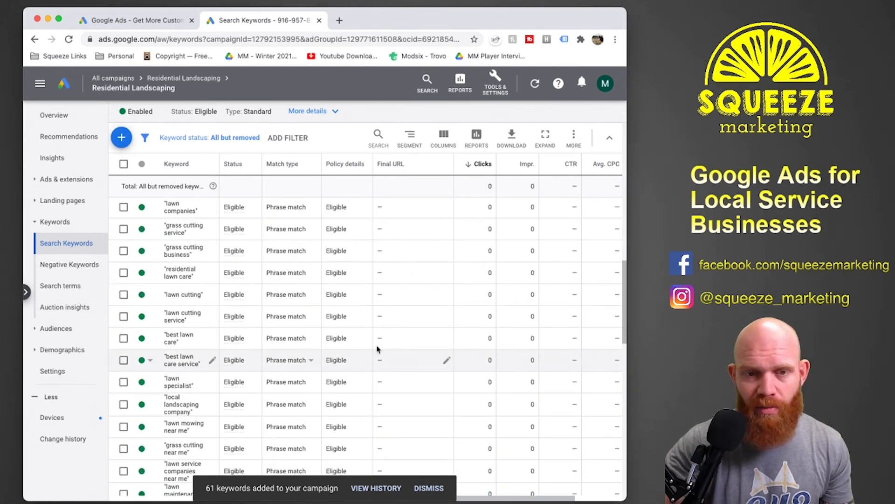
scroll(419, 345, down, 10)
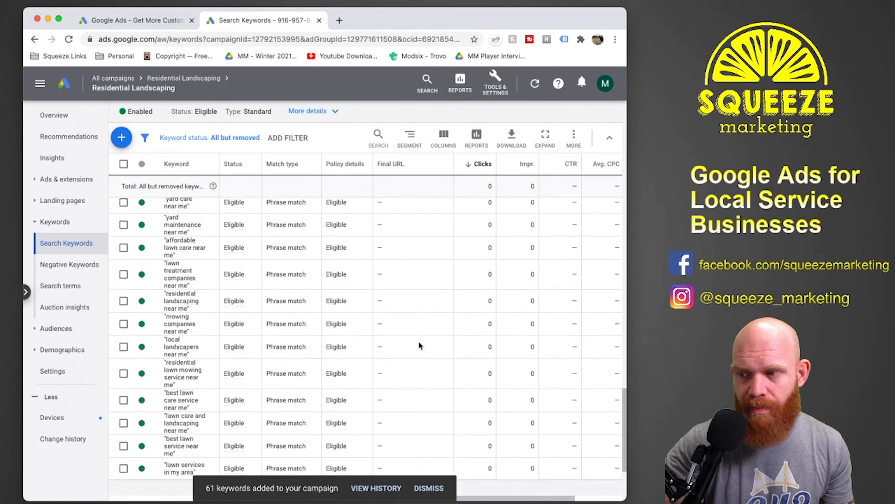
scroll(419, 345, up, 20)
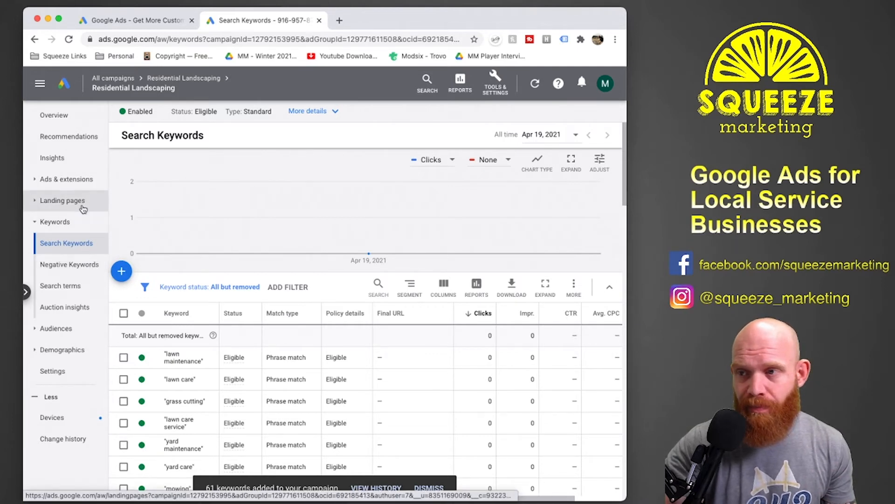
Return to all campaigns, open the targeted locations and exit the Simplified Locations reports guide.
click(124, 80)
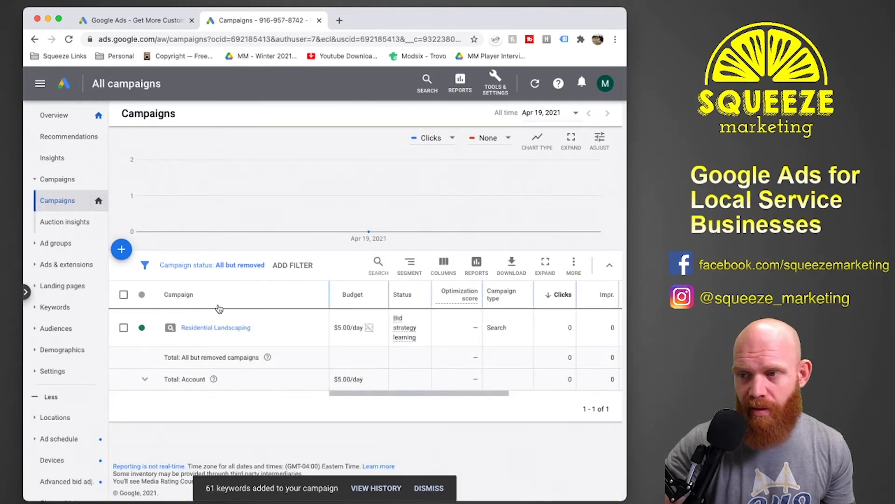
click(124, 327)
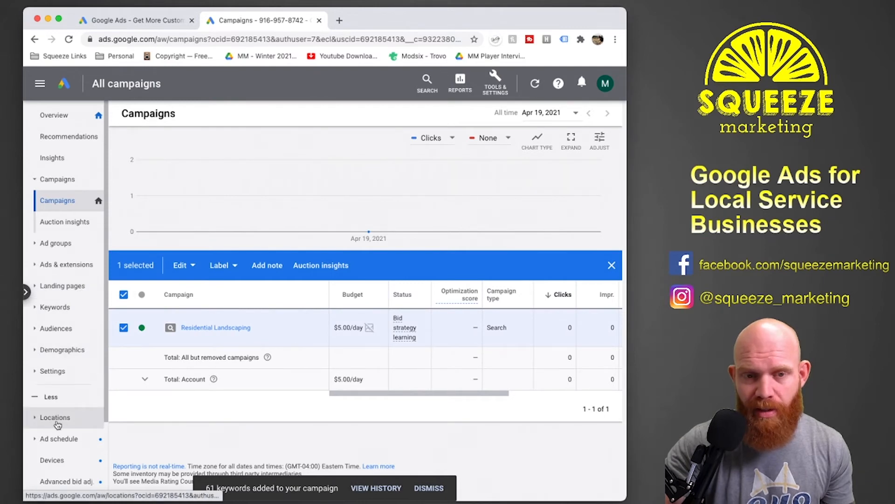
click(55, 417)
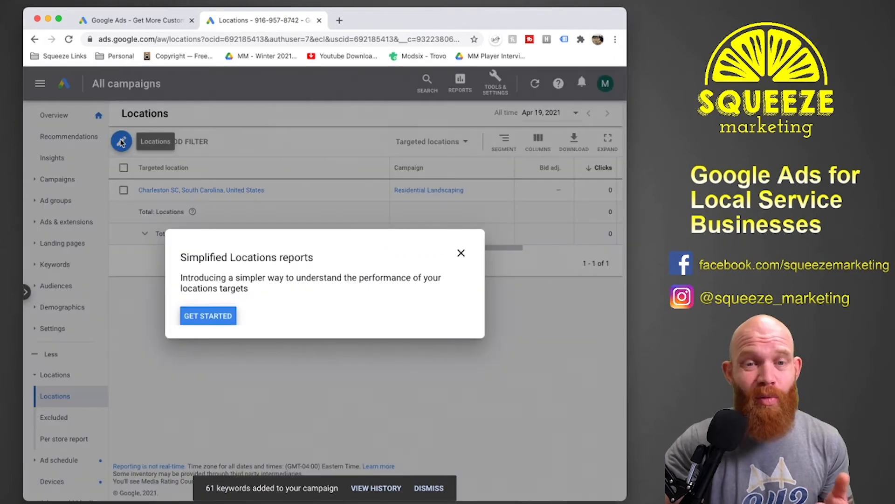
click(462, 253)
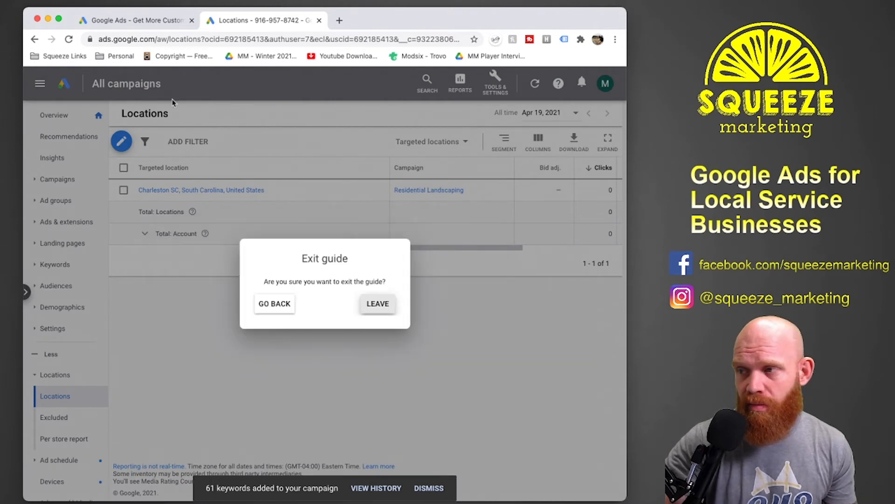
click(378, 305)
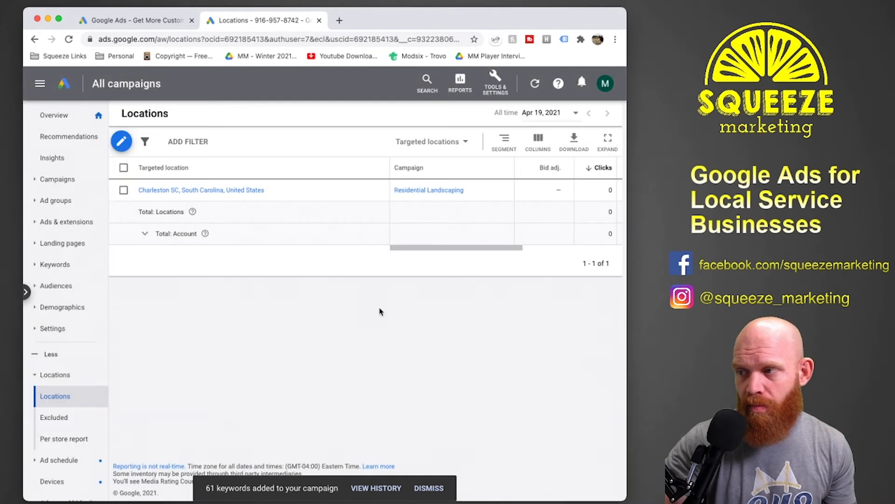
Edit the location targeting of the Residential Landscaping campaign and remove the Charleston SC Nielsen DMA region.
click(121, 141)
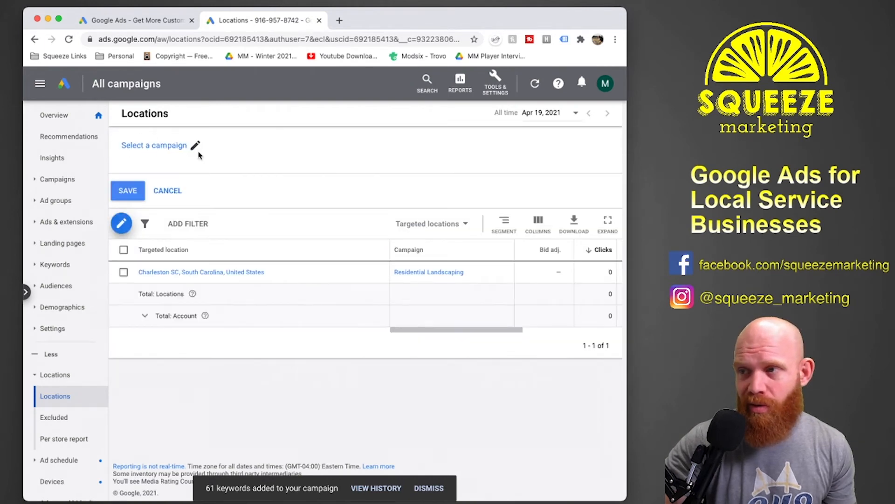
click(152, 154)
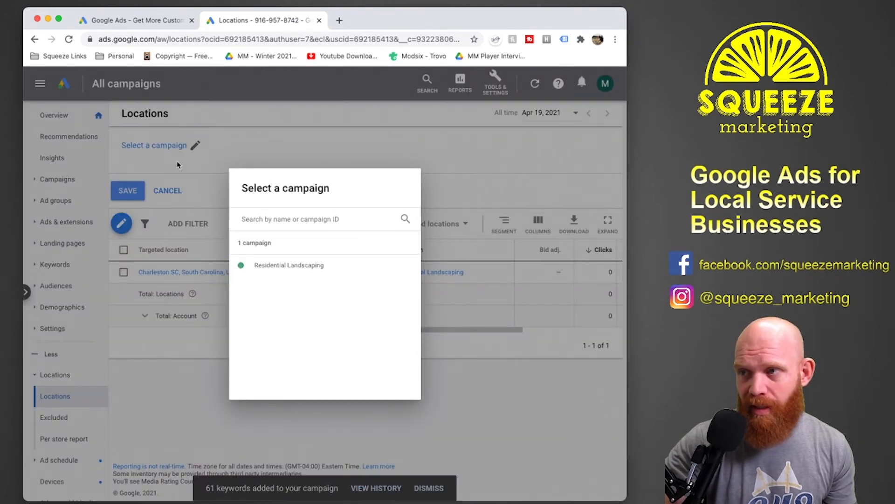
click(319, 272)
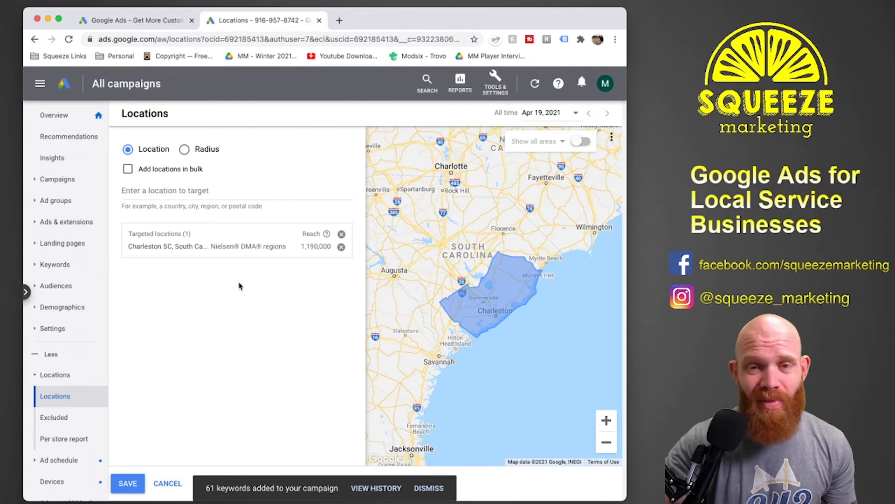
click(195, 198)
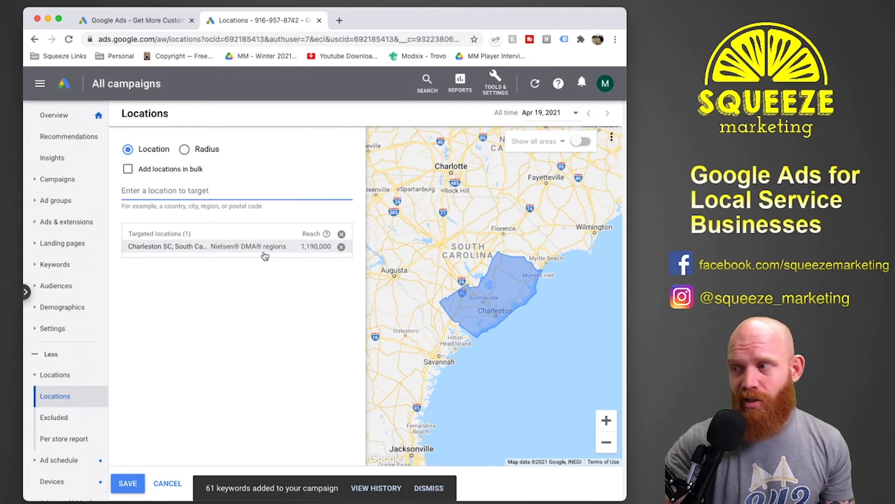
click(341, 247)
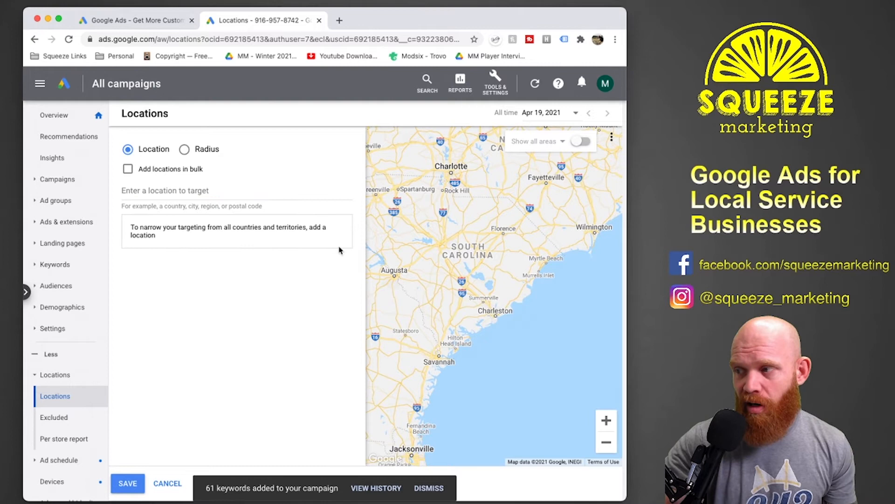
Target the South Carolina postal codes 29401, 29407 and 29464.
click(180, 189)
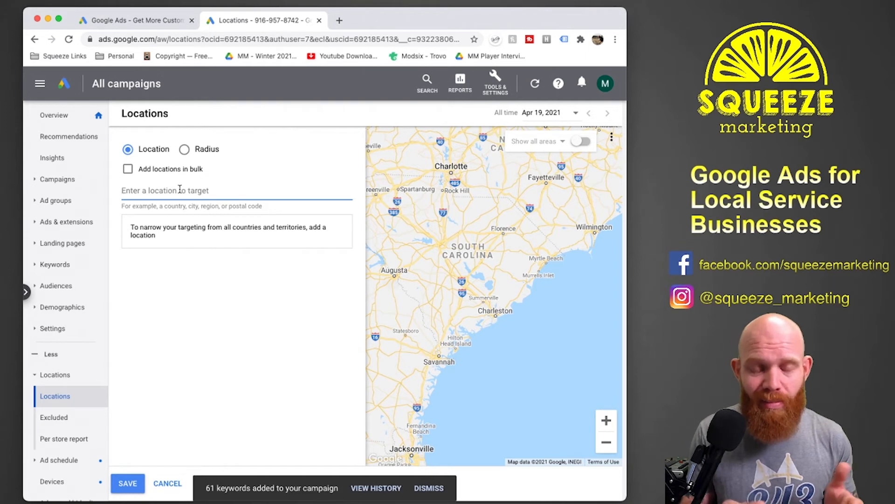
text(29401)
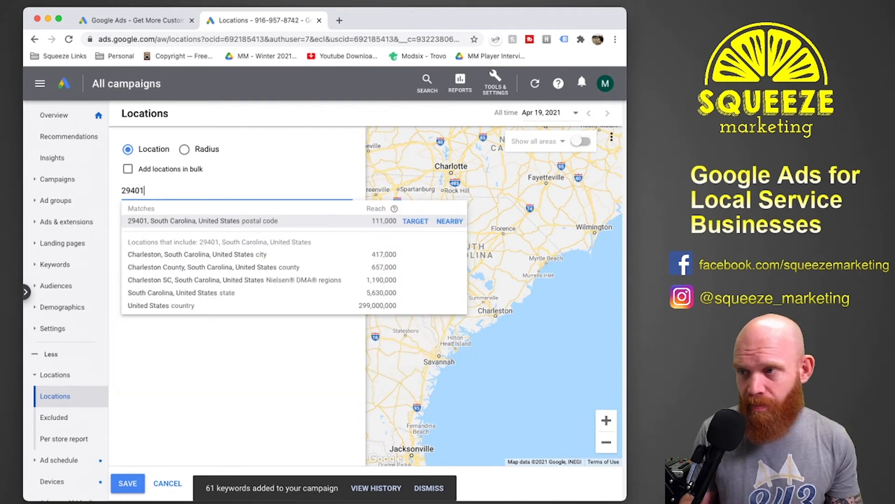
key(Return)
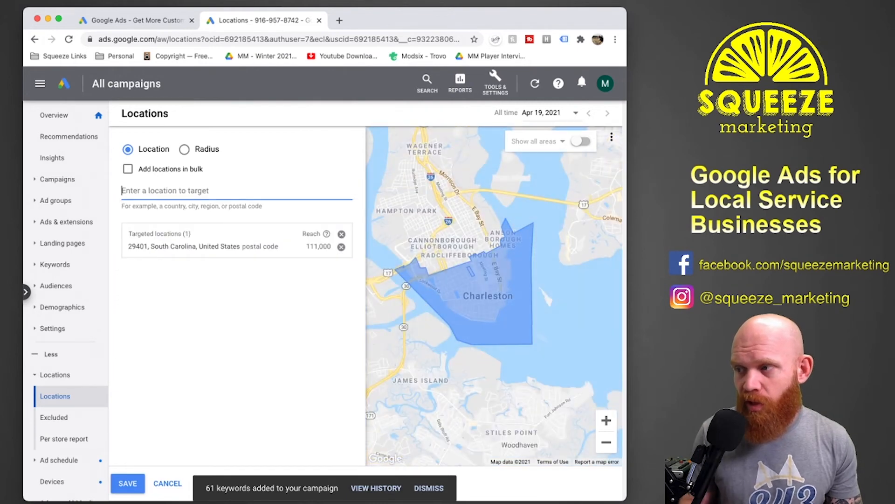
text(29407)
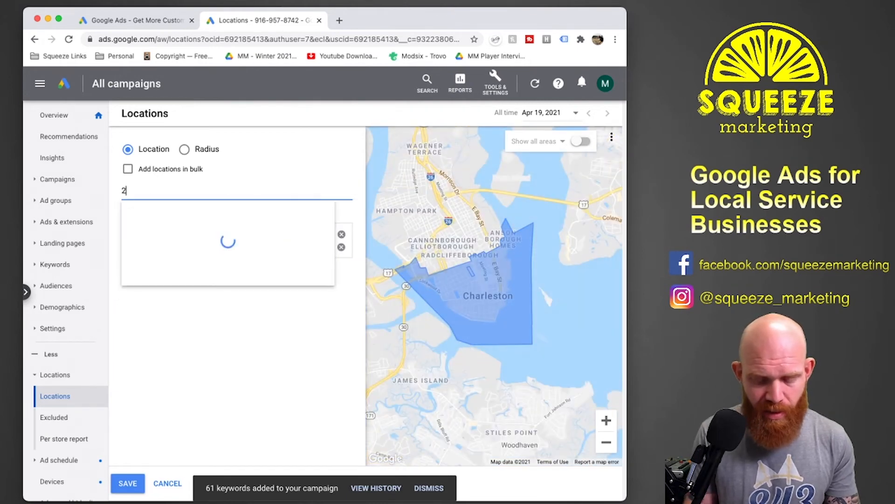
key(Return)
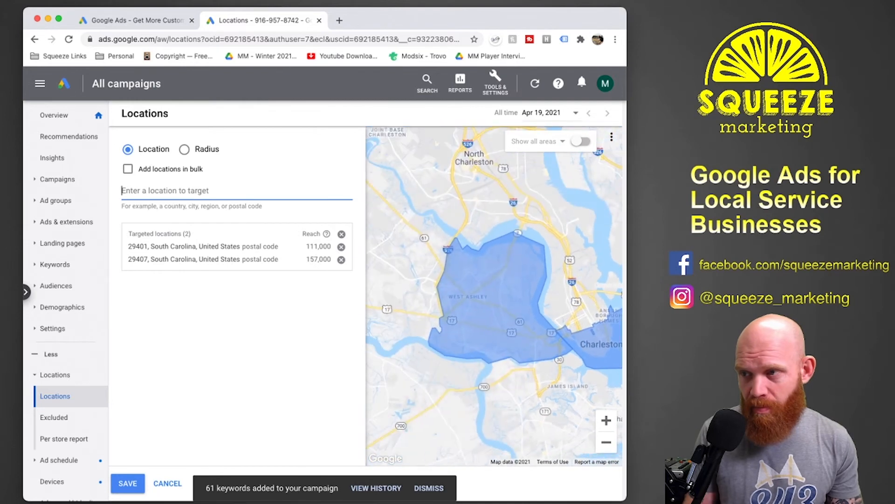
text(2)
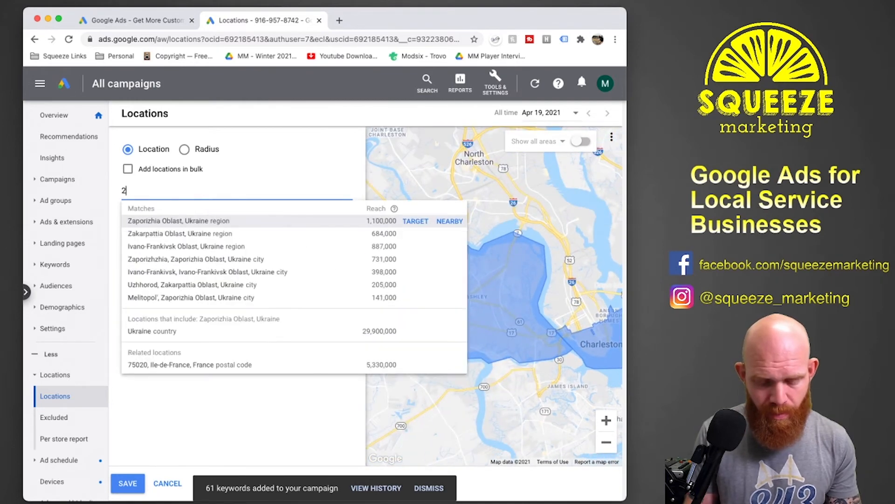
text(9464)
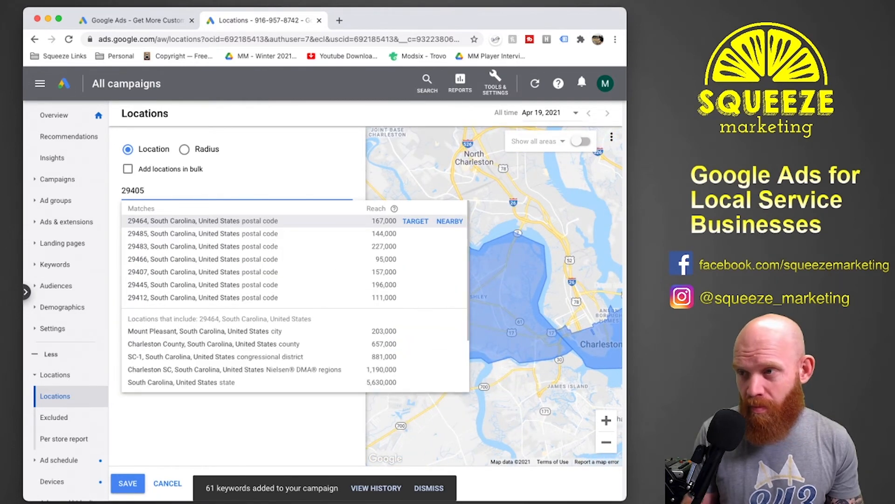
key(Return)
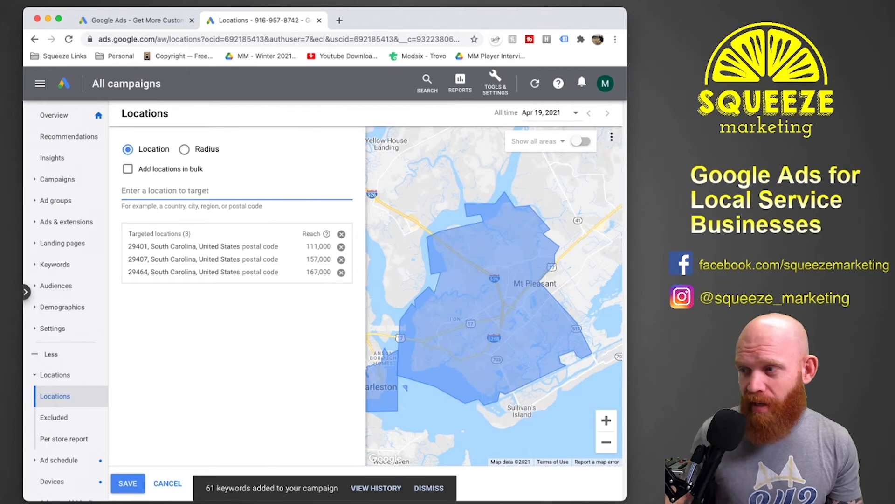
Target a 2 mi radius around a custom point dropped on the map south of James Island.
click(600, 451)
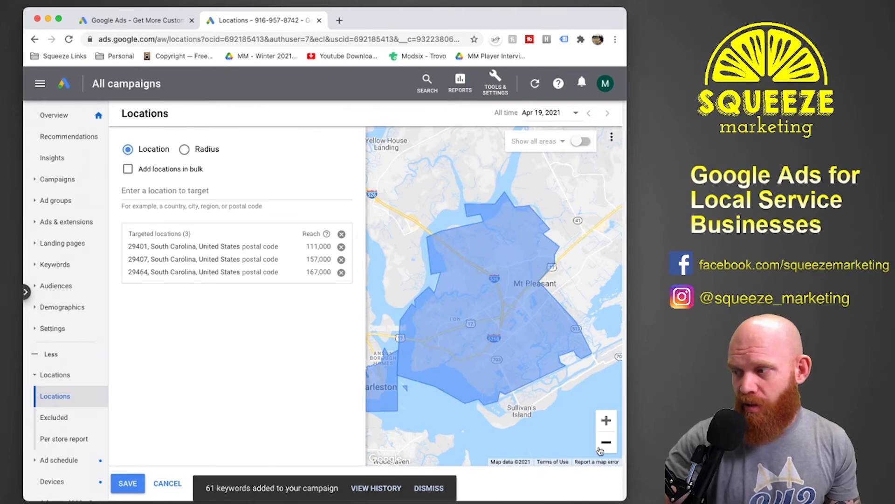
click(600, 450)
drag(485, 361, 505, 363)
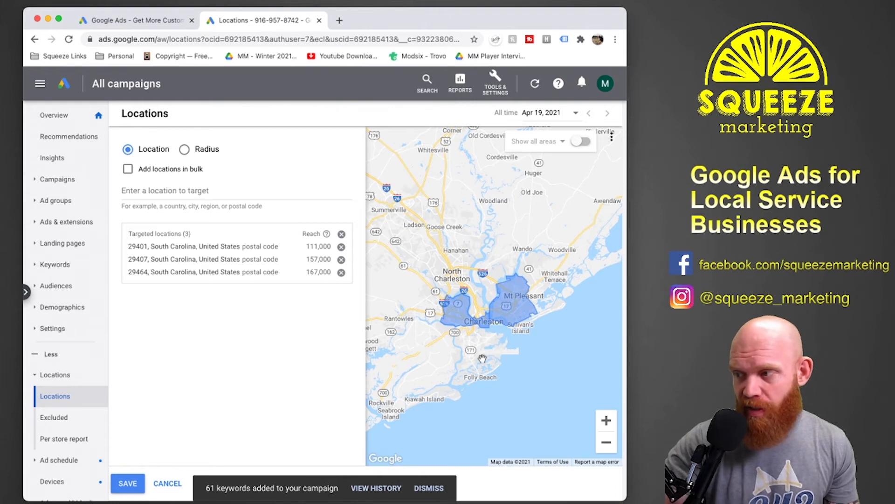
click(188, 150)
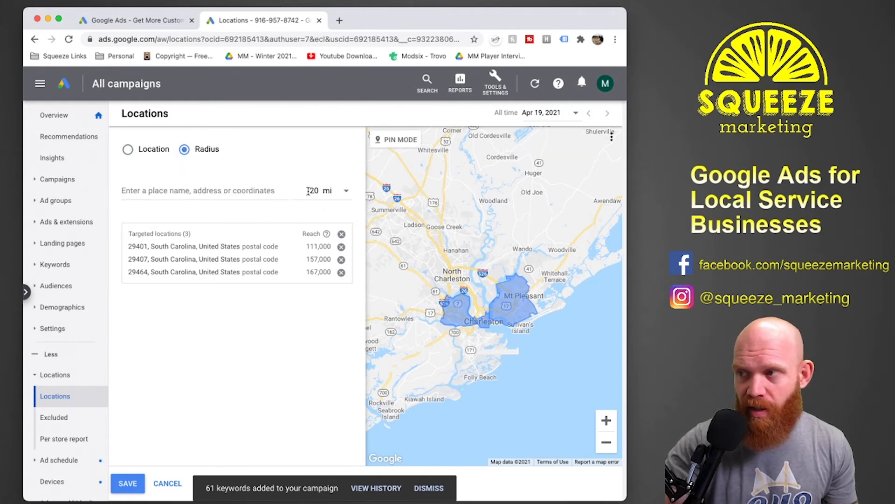
double_click(308, 190)
text(2)
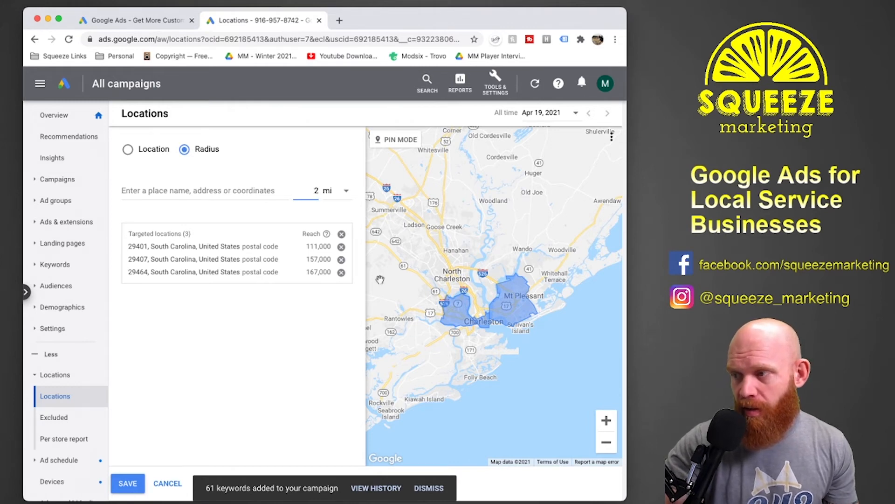
click(274, 198)
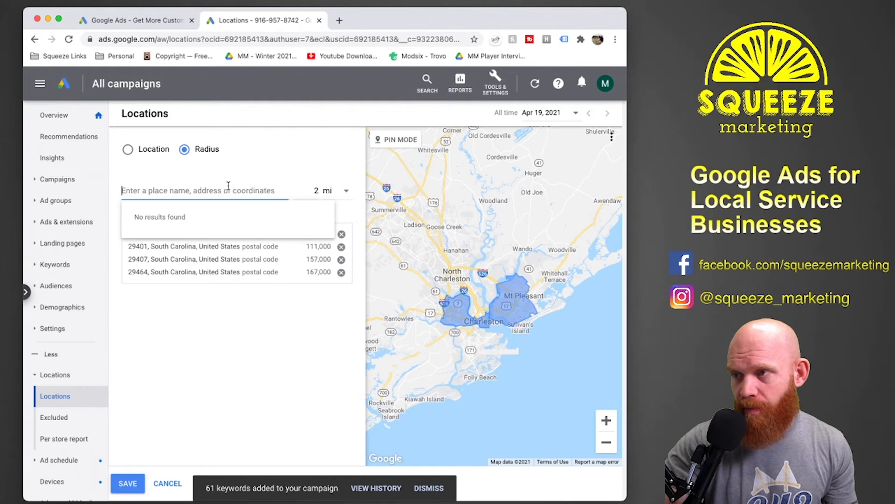
click(382, 139)
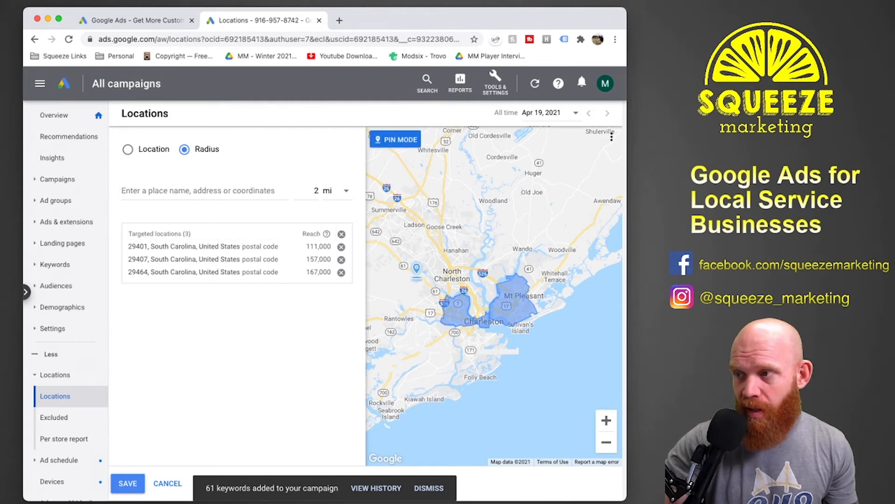
scroll(476, 342, up, 3)
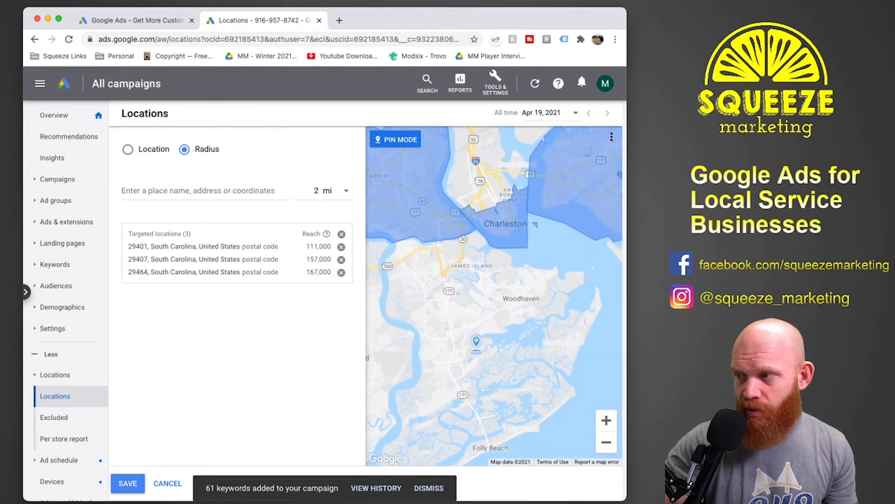
click(467, 328)
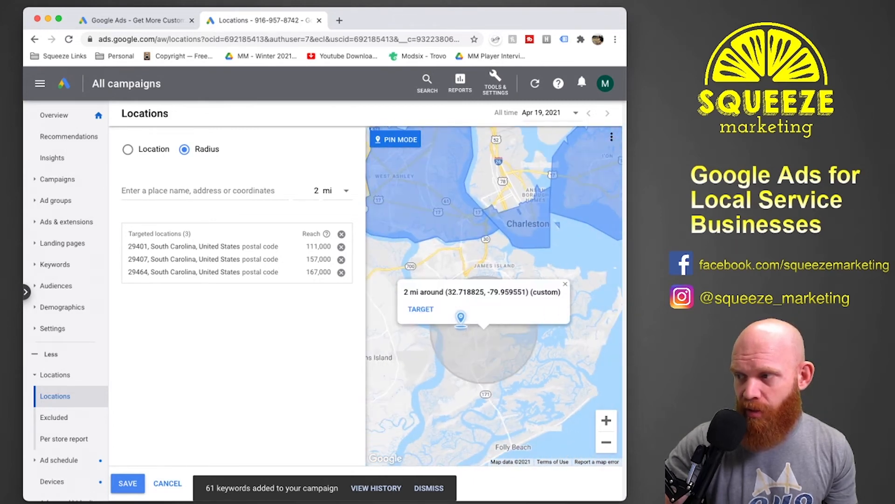
click(420, 309)
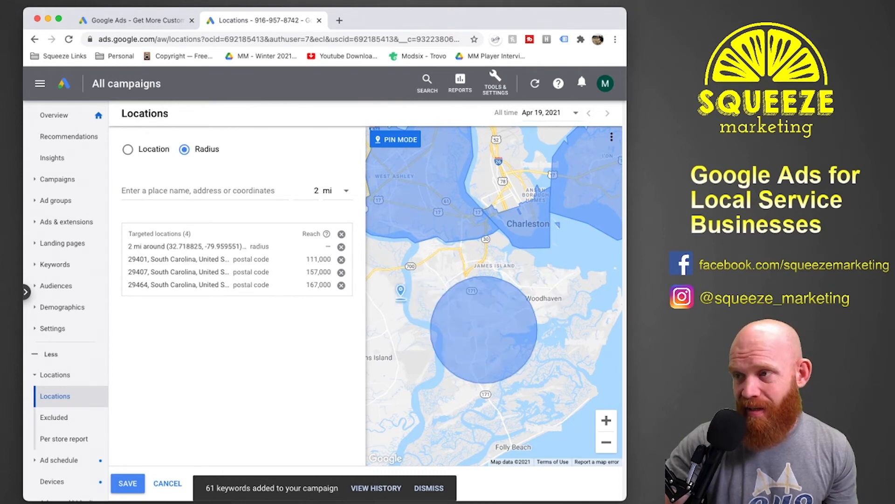
Target a 2 mi radius around Folly Road, Charleston, SC and view its coverage alongside the other targeted areas.
click(238, 188)
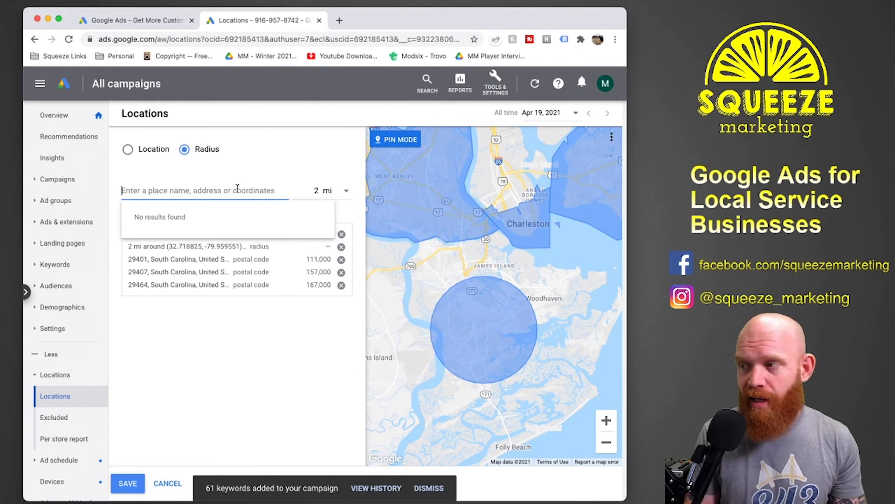
text(folly)
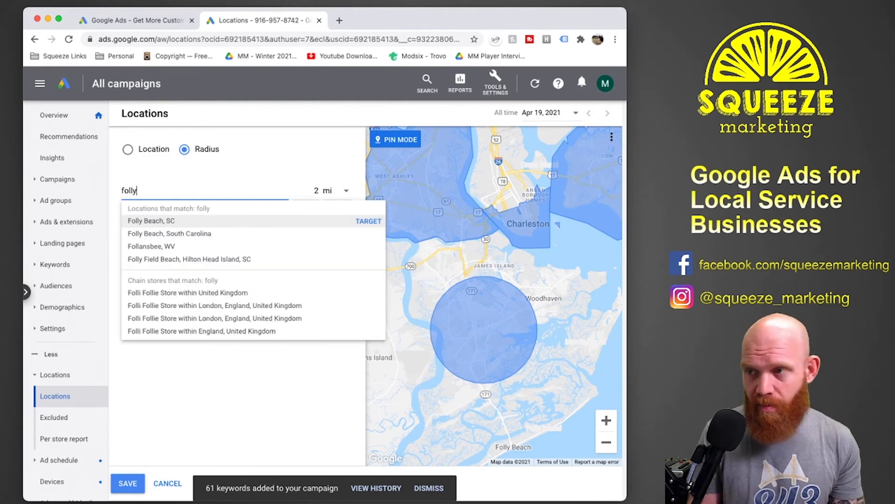
text( road)
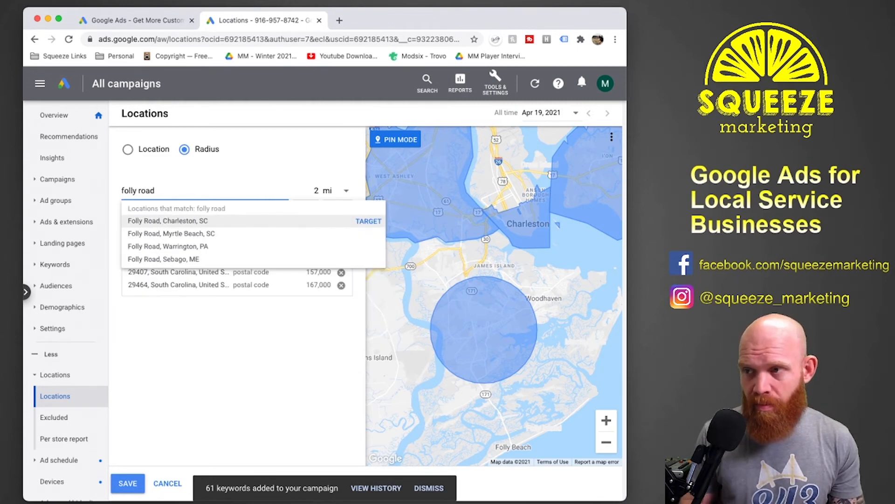
click(368, 221)
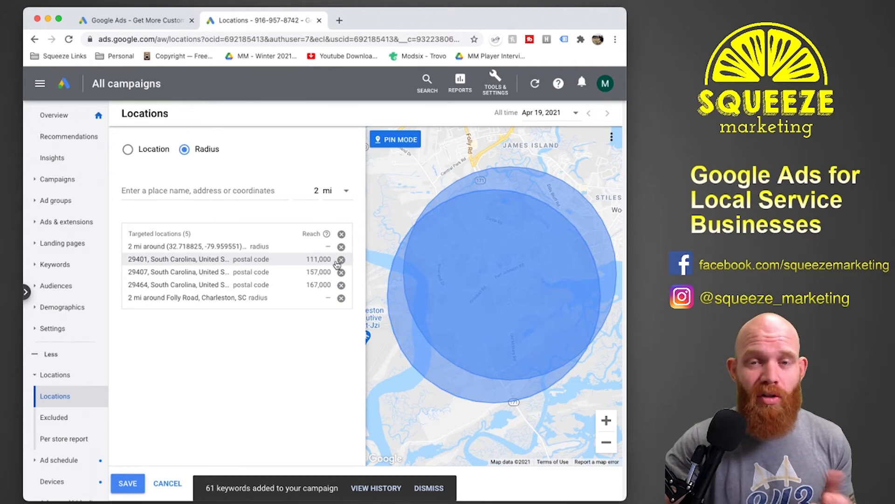
scroll(467, 279, down, 2)
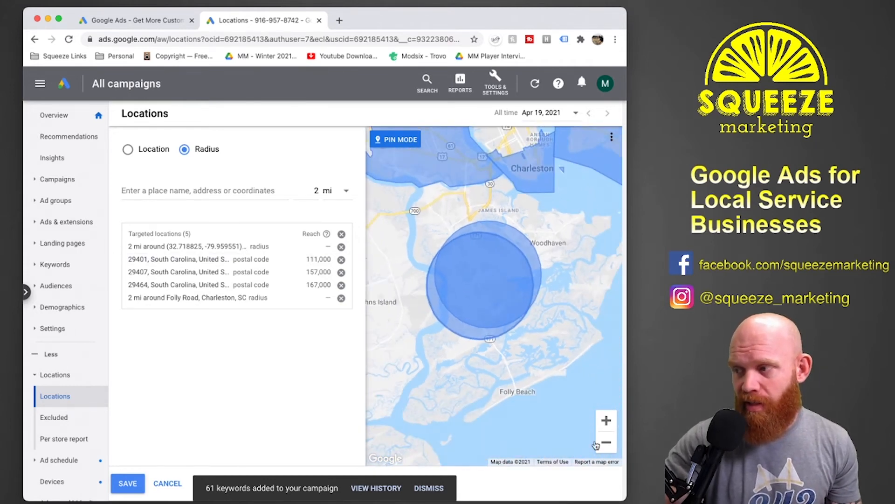
scroll(508, 294, down, 2)
drag(584, 288, 552, 325)
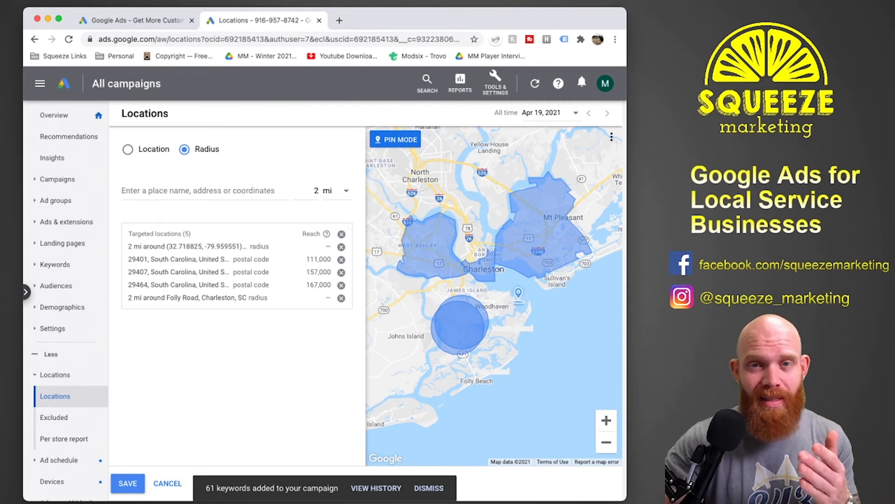
Remove all the targeted postal codes and radius areas from the campaign's locations.
click(342, 246)
click(342, 246)
click(342, 246)
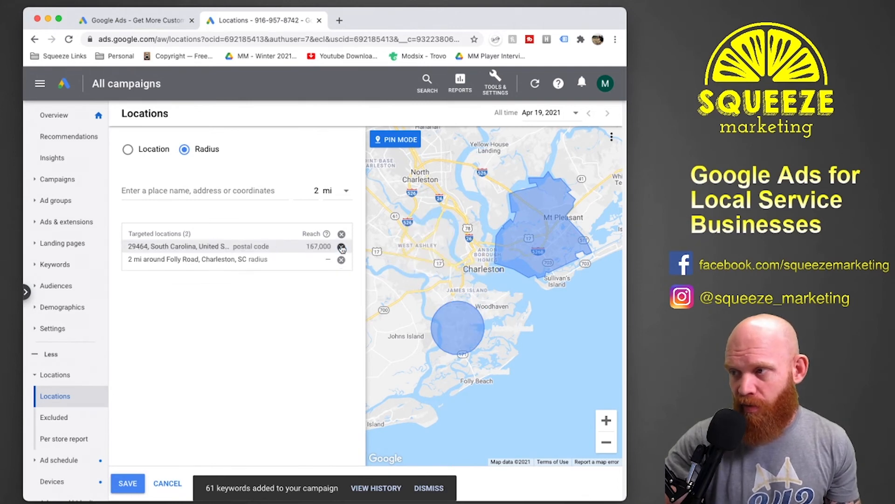
click(342, 246)
click(342, 247)
Try the city of Charleston, South Carolina as the location target instead of a radius, and remove it again.
click(228, 189)
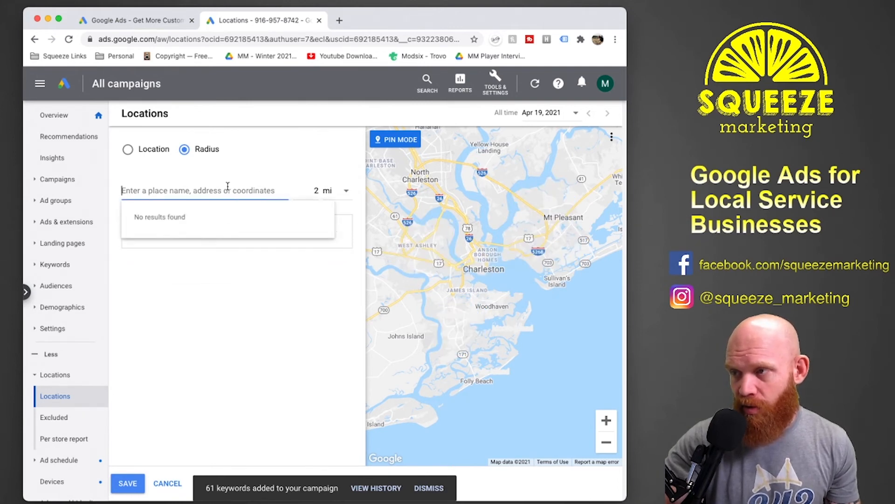
text(charleston)
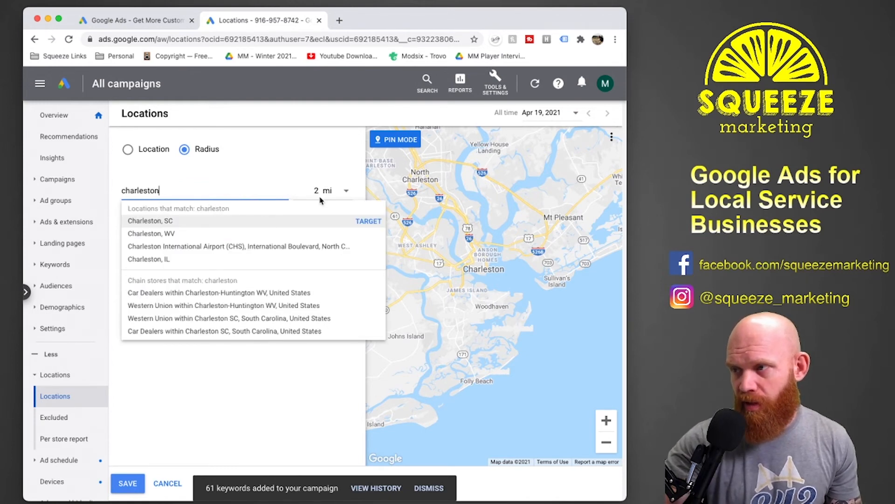
click(229, 169)
click(150, 153)
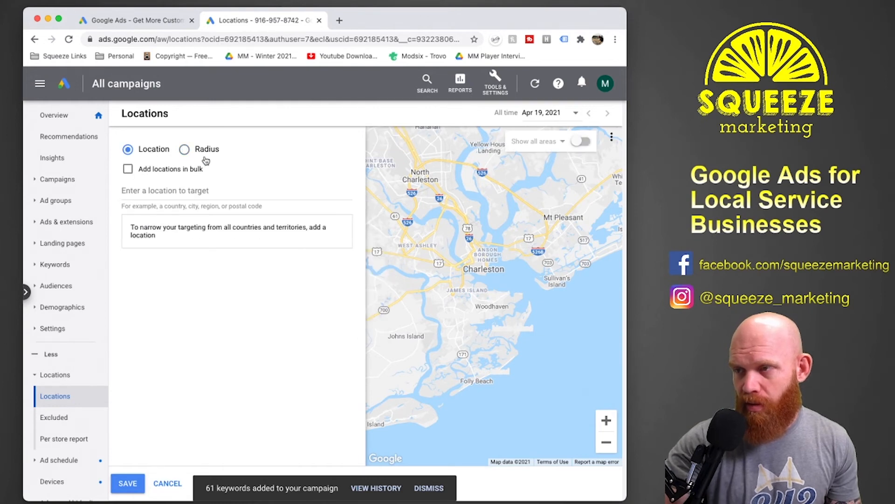
click(195, 191)
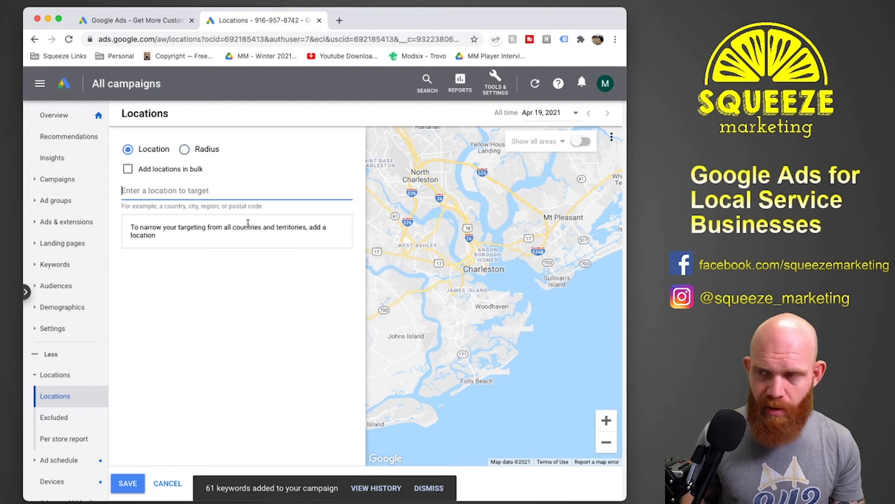
text(charleston)
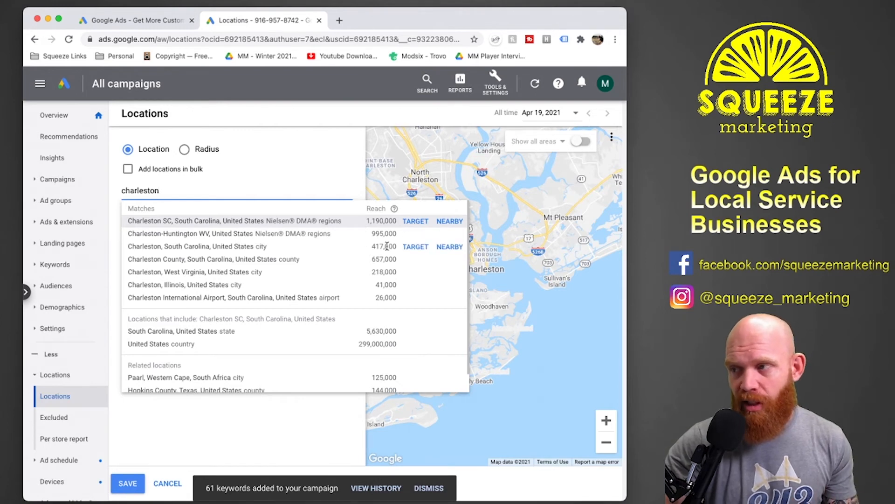
click(415, 247)
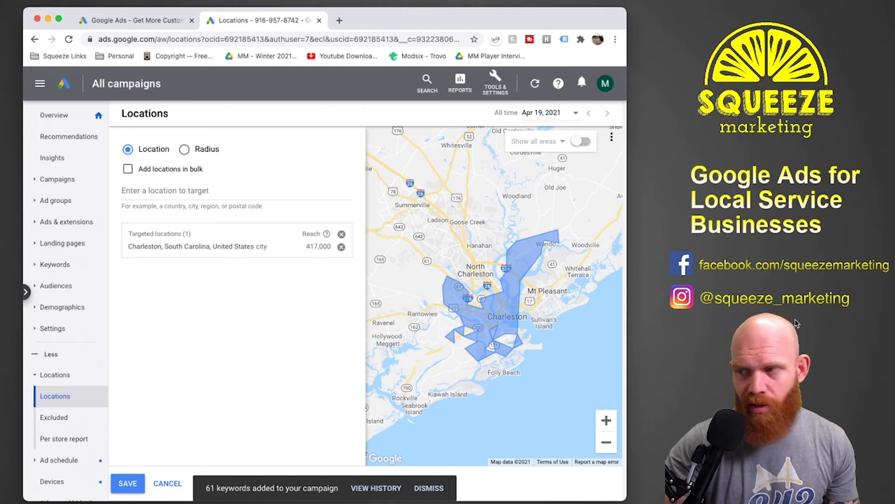
click(343, 249)
Target the Charleston SC, South Carolina Nielsen DMA region and save the campaign's location targeting.
click(174, 187)
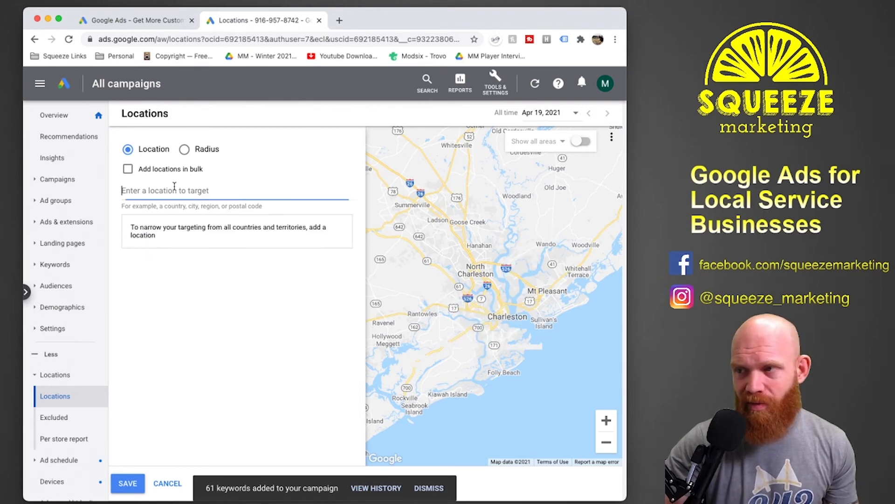
text(cha)
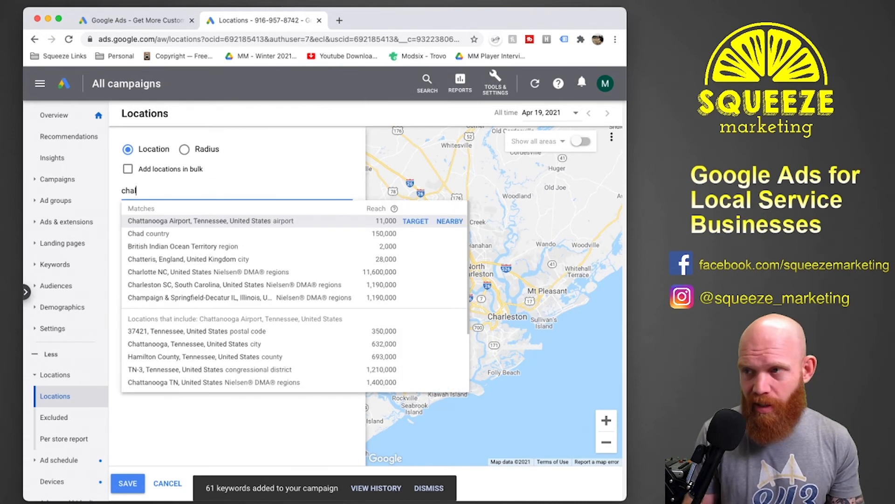
text(l)
key(BackSpace)
text(rleston)
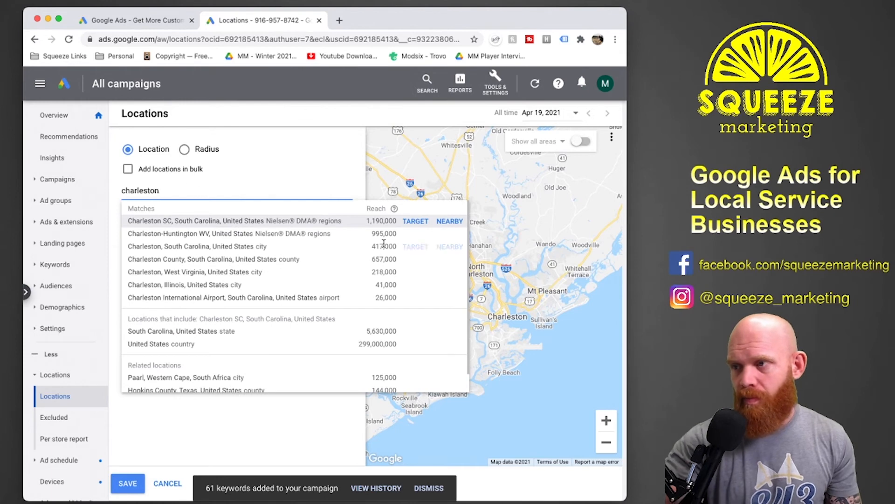
click(412, 221)
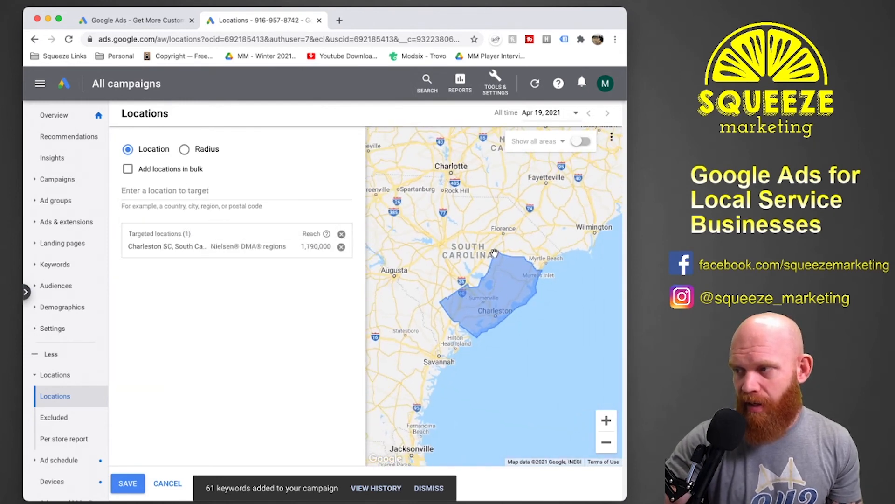
scroll(498, 306, up, 1)
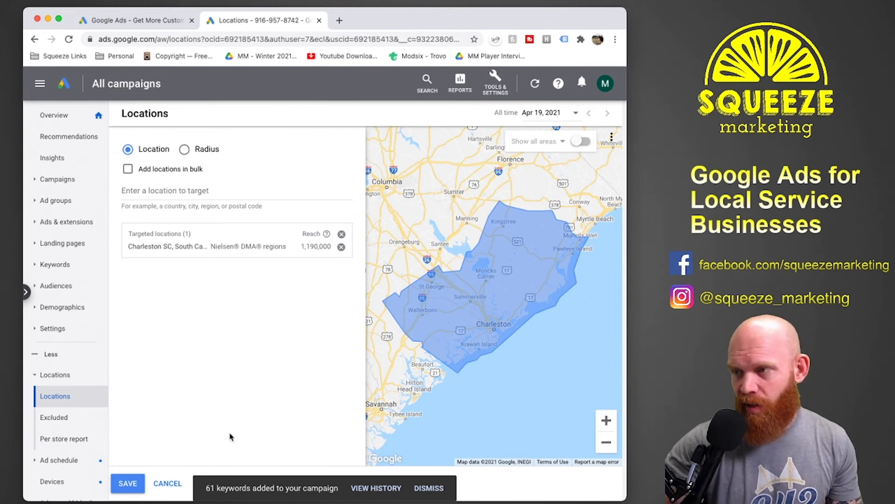
click(129, 487)
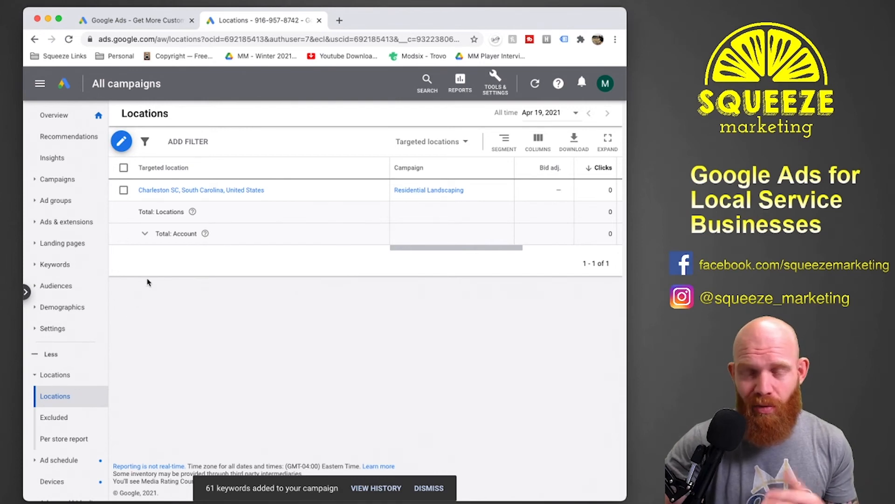
Open the ads list of the Residential Landscaping campaign.
click(68, 181)
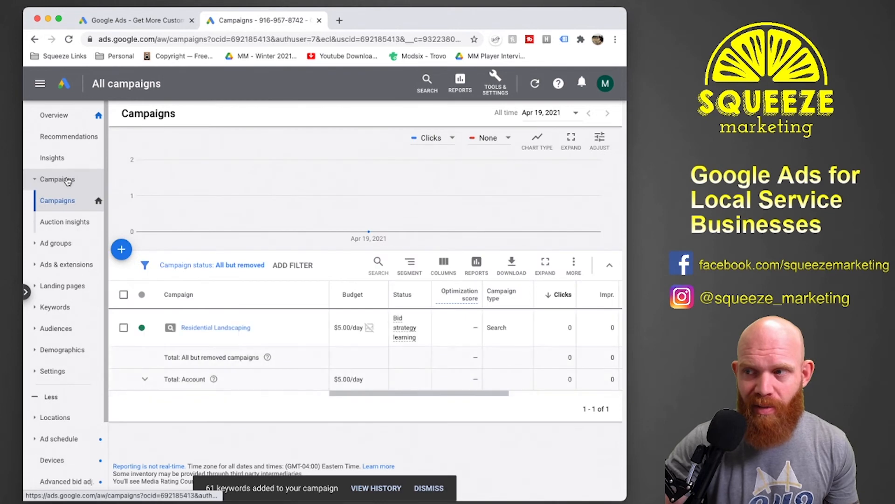
click(227, 329)
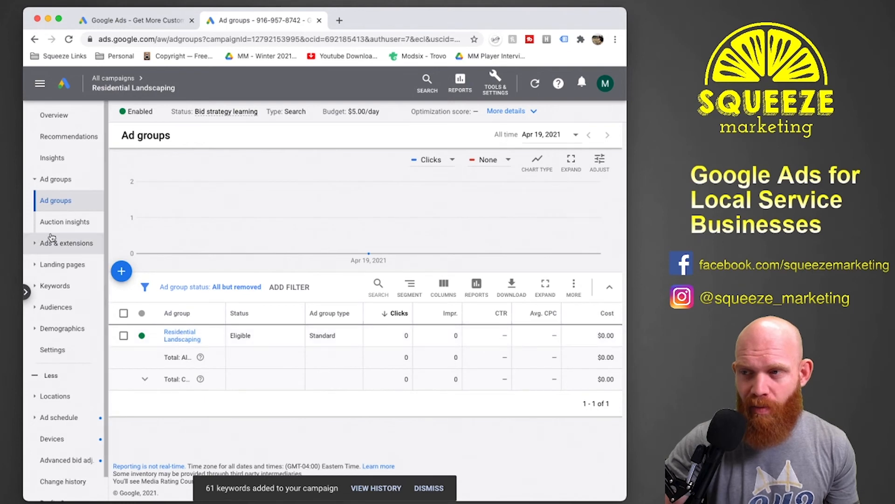
click(65, 242)
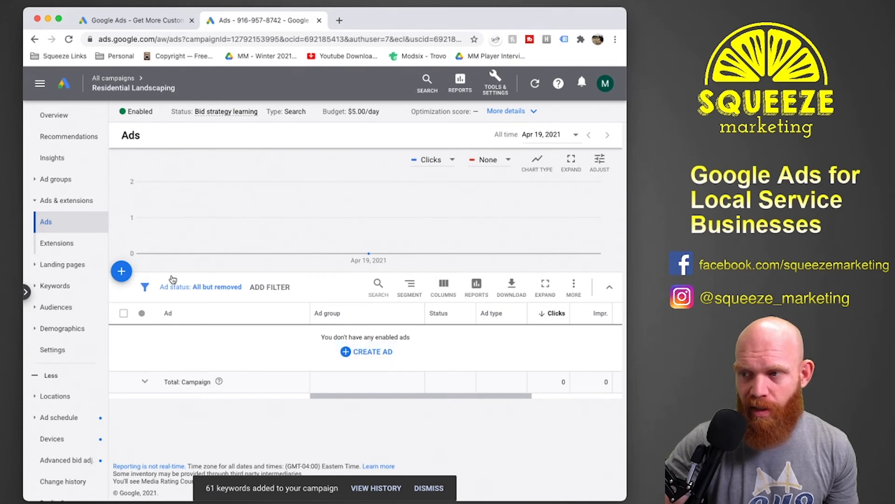
Start a new responsive search ad in the Residential Landscaping ad group and switch it back to text ads.
click(121, 271)
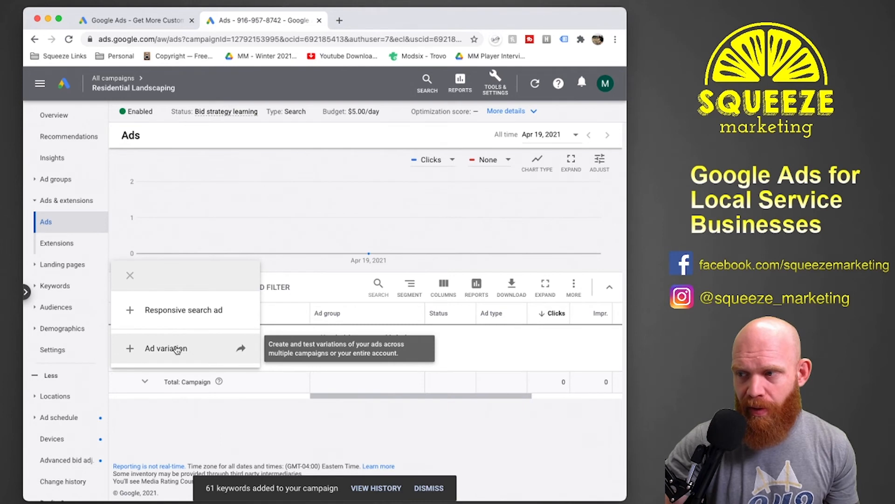
click(182, 311)
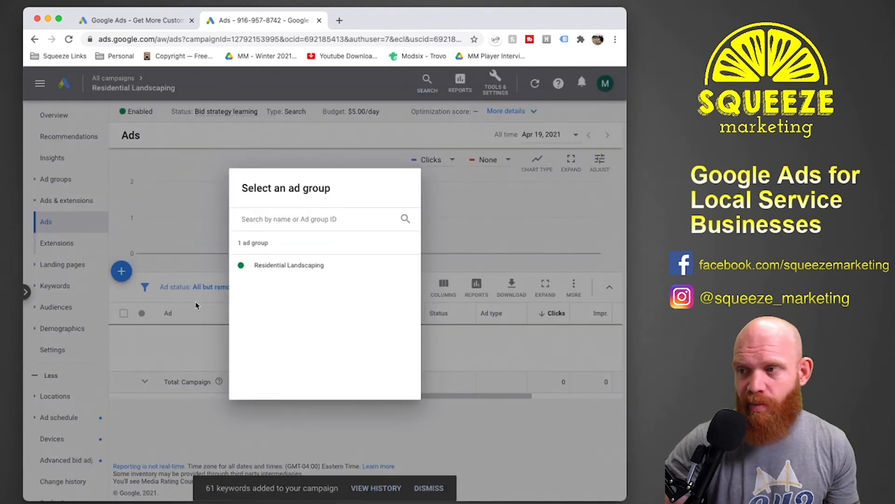
click(321, 265)
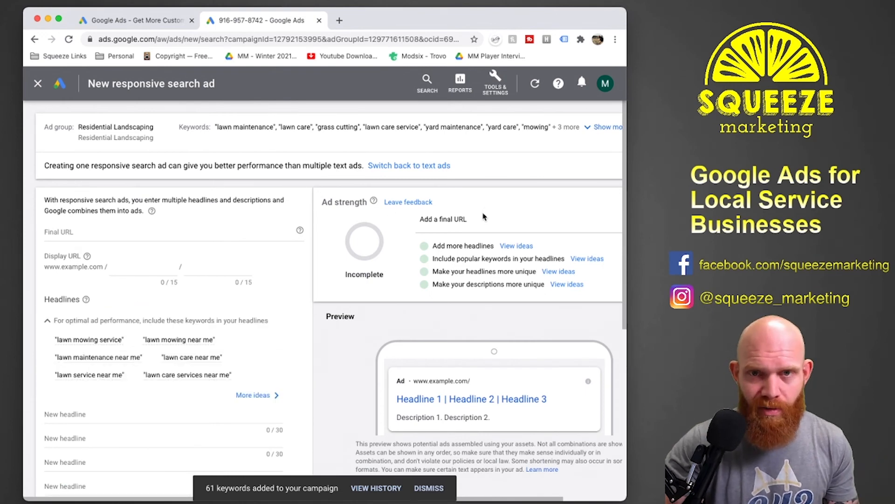
click(396, 168)
click(422, 323)
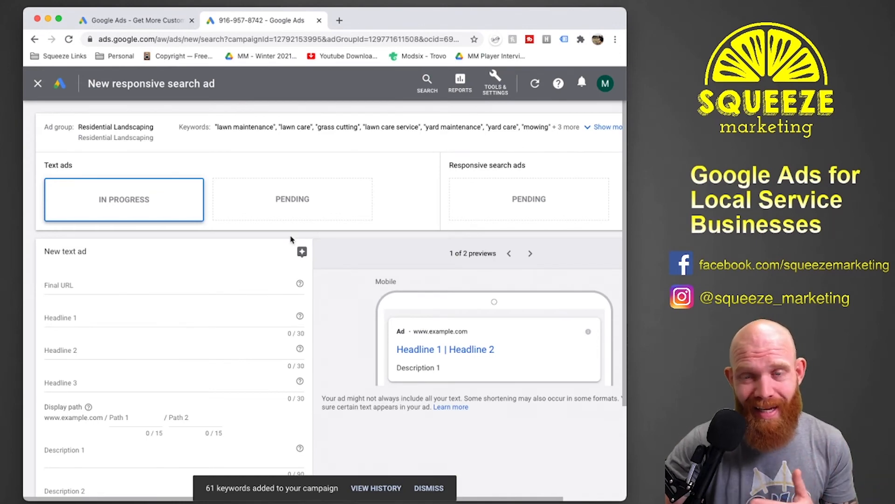
scroll(290, 239, down, 3)
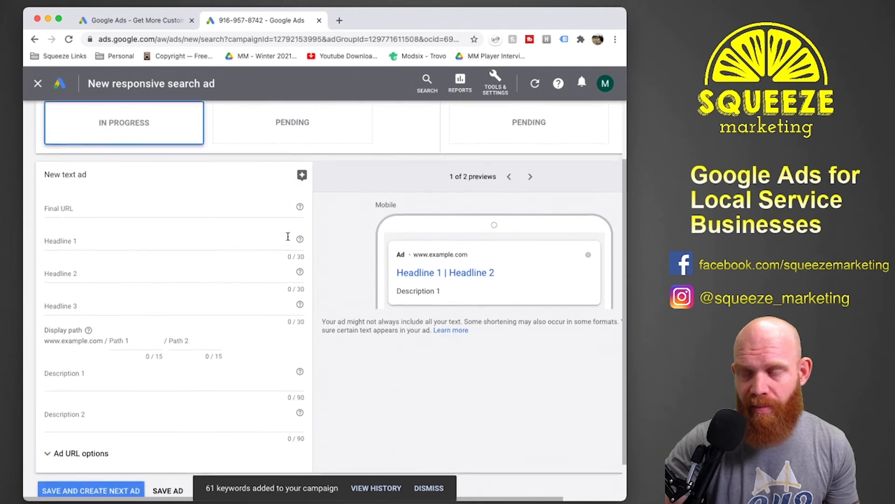
click(108, 182)
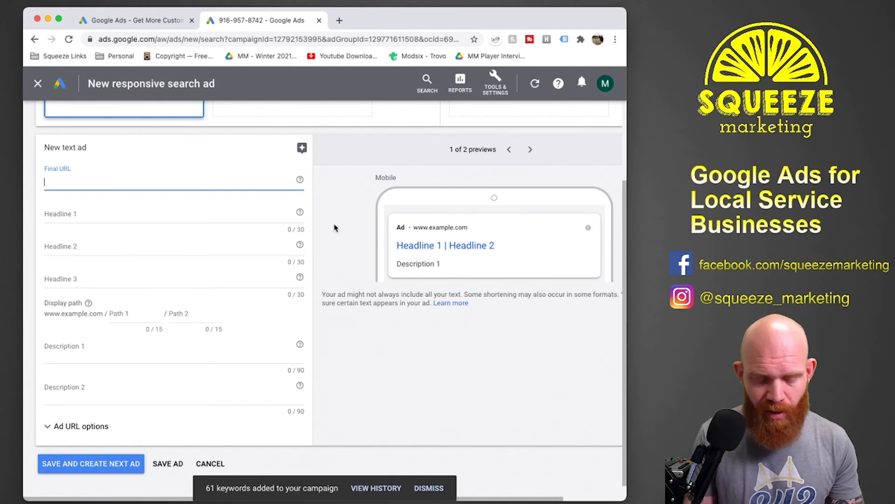
text(https)
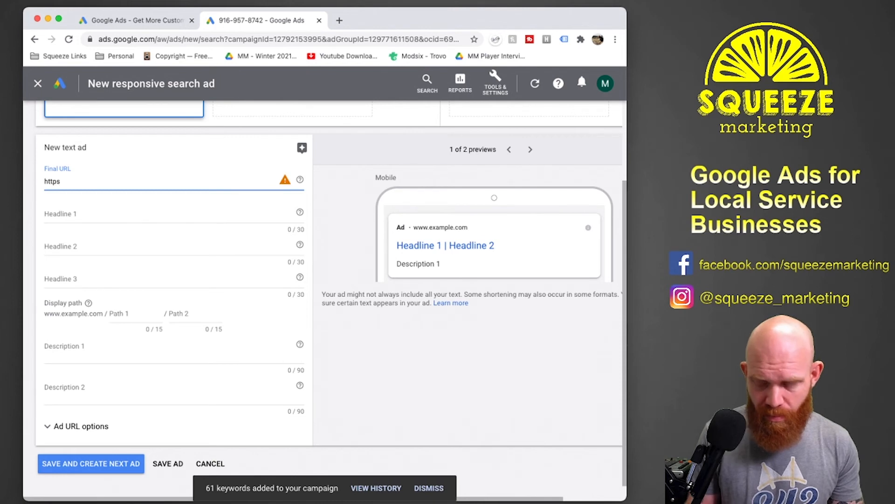
text(://sim)
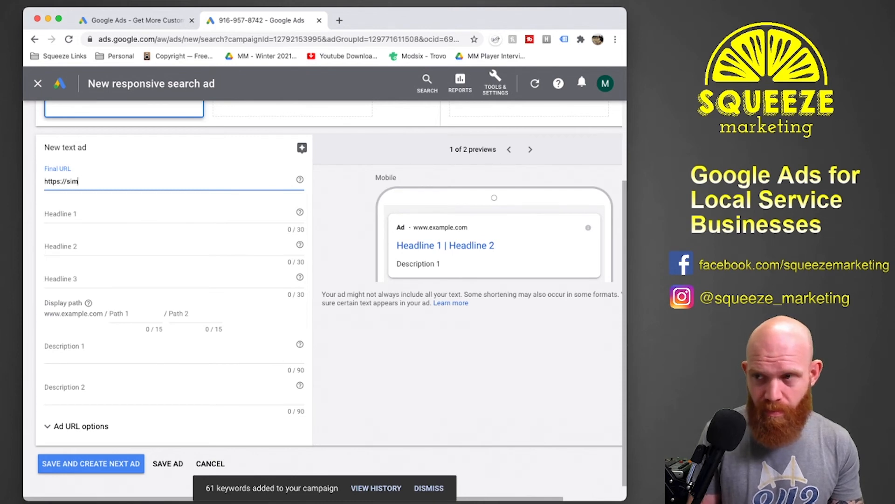
key(BackSpace)
key(BackSpace)
key(BackSpace)
text(www.simplyg)
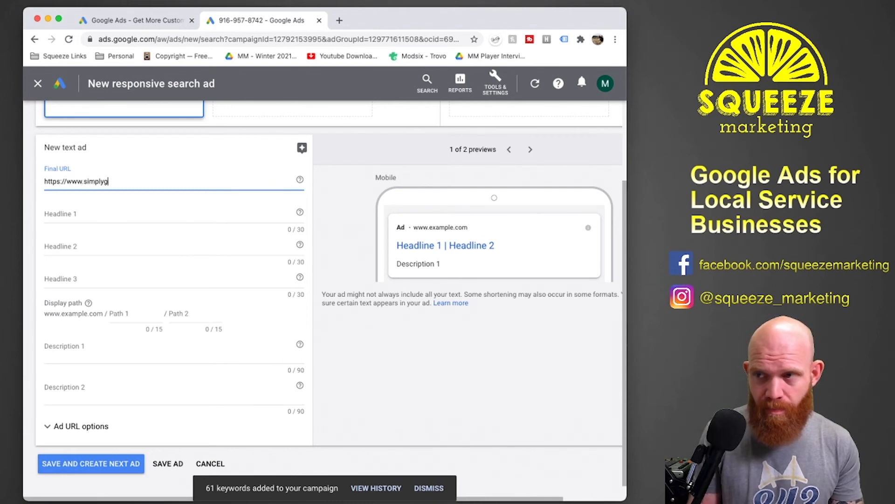
text(reenlandscapin)
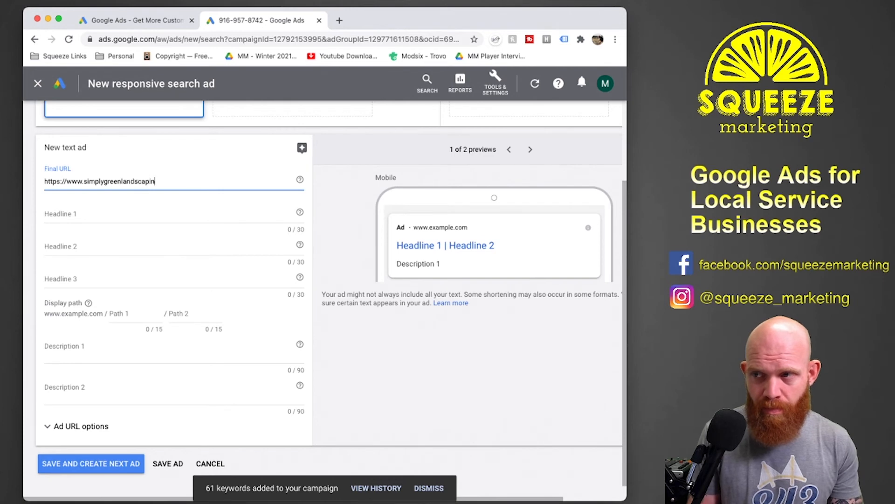
text(g.com)
key(Tab)
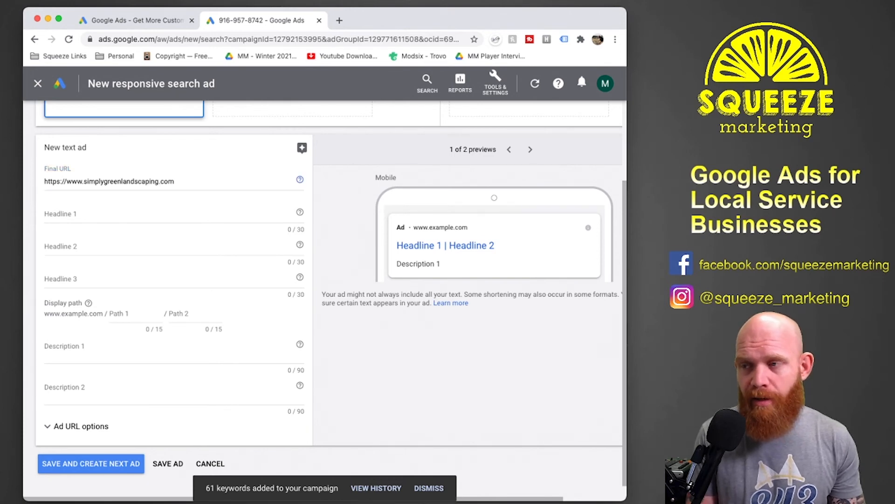
Enter "Residential Landscaping" as headline 1 of the new text ad.
click(169, 220)
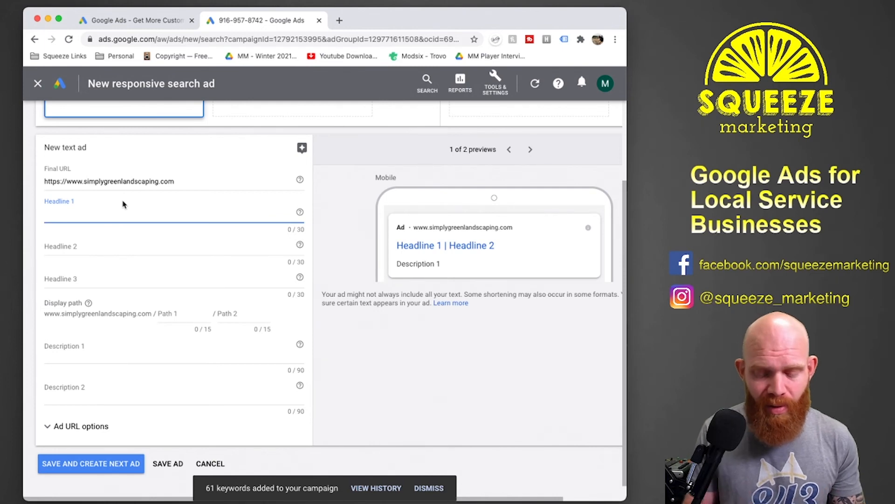
text(Re)
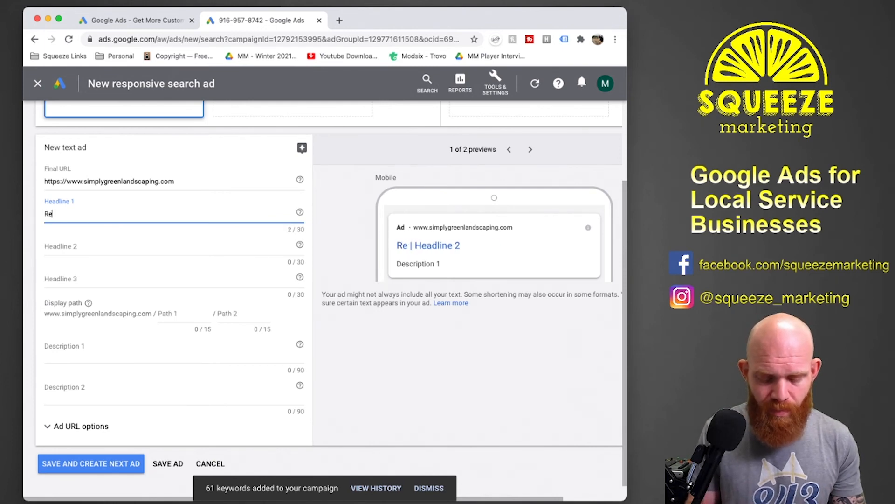
text(sidential Land)
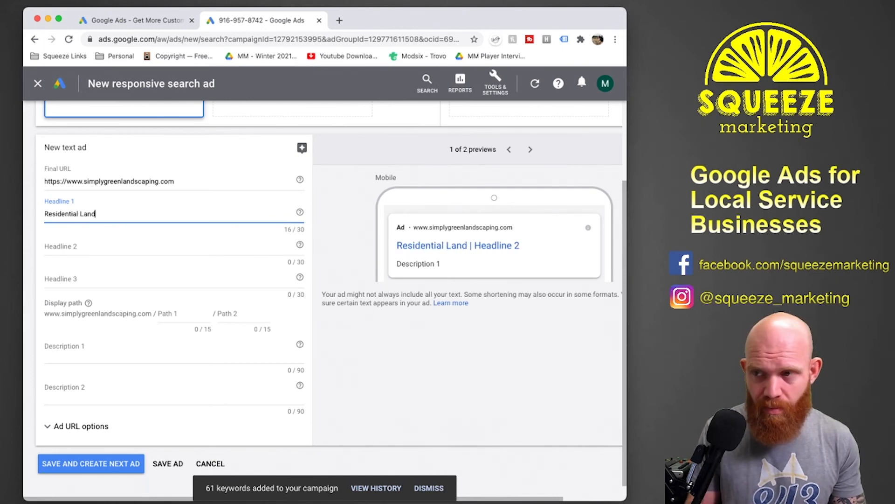
text(scaping)
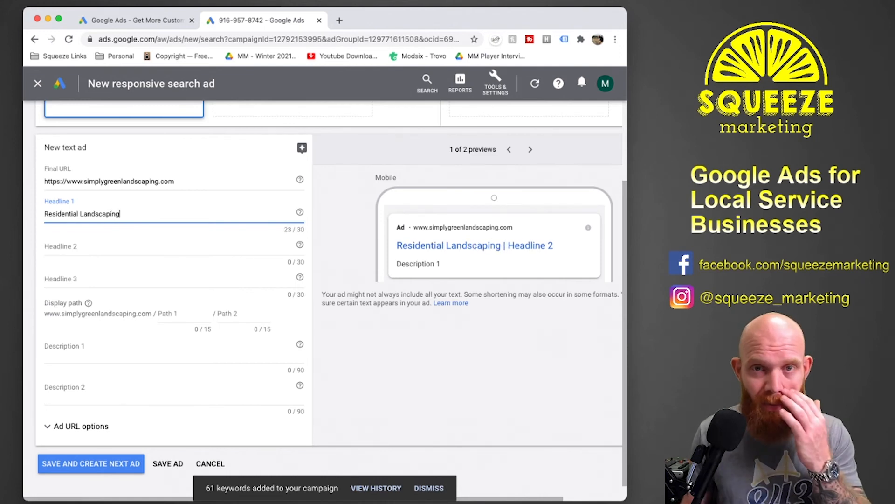
key(Tab)
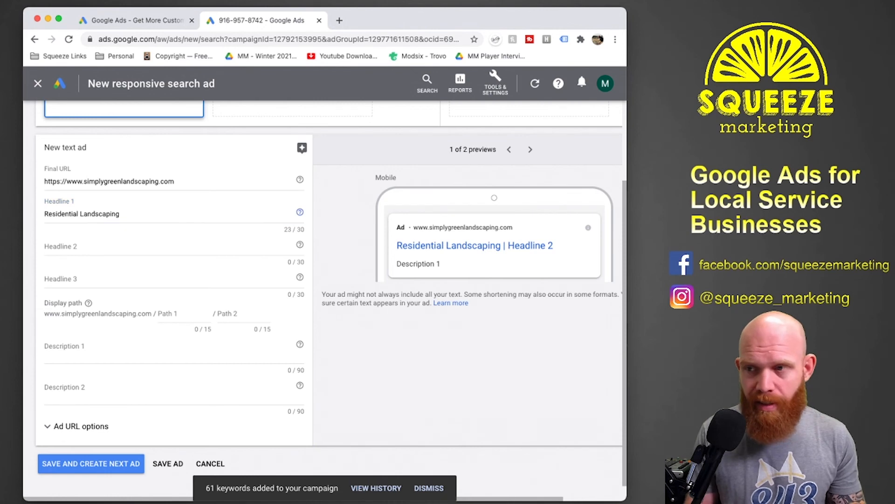
Enter the business name "Simply Green Landscaping" as headline 2 of the text ad.
click(54, 247)
text(Simp)
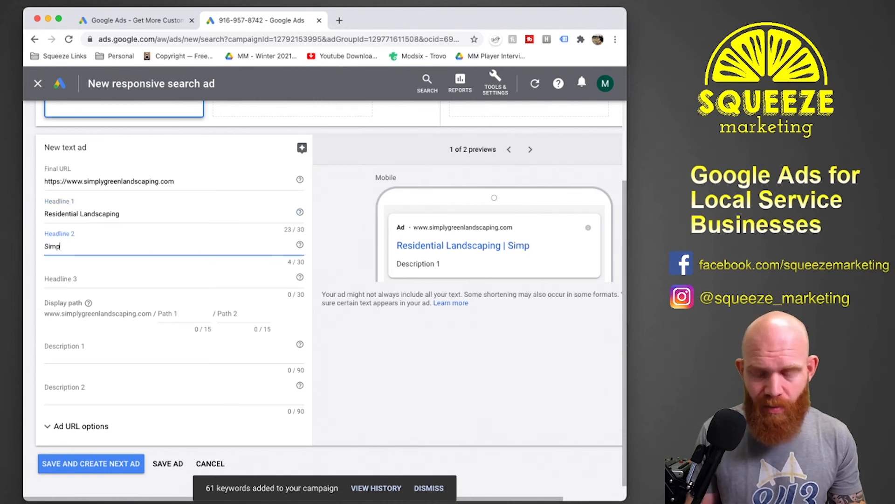
text(ly Green Landscaping)
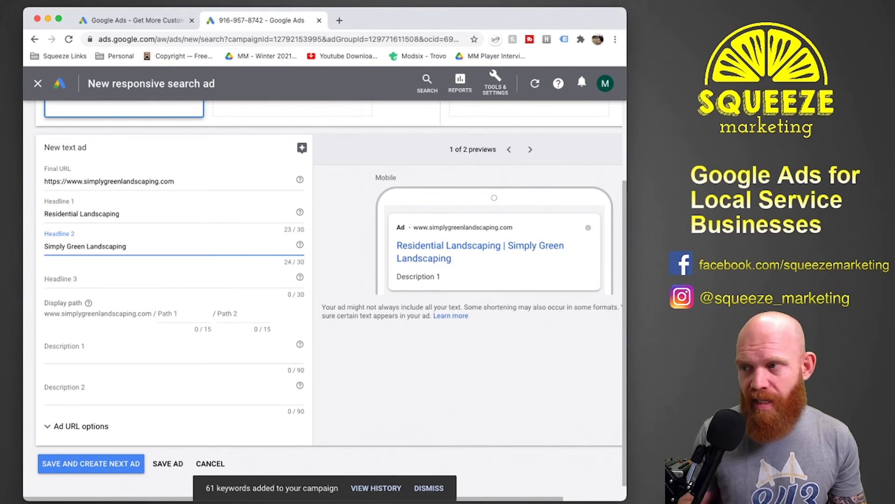
key(Tab)
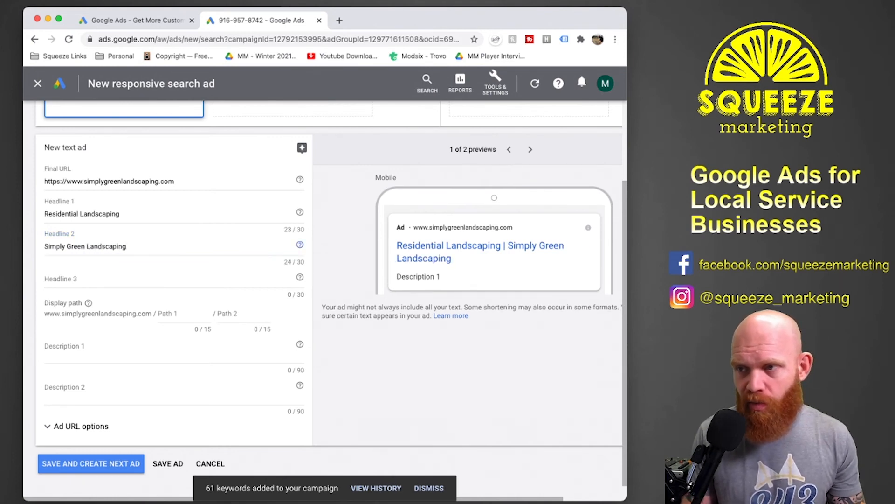
Enter "Affordable Local Landscaping" as headline 3 of the text ad.
click(51, 278)
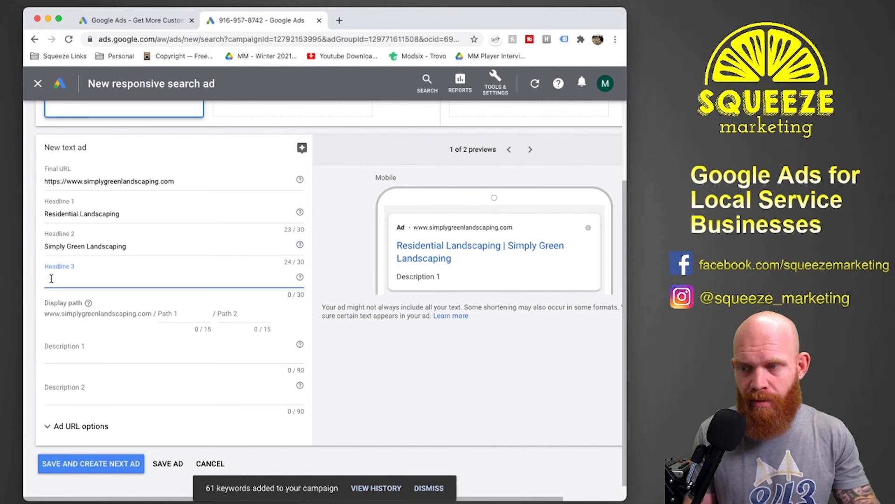
text(Best Local)
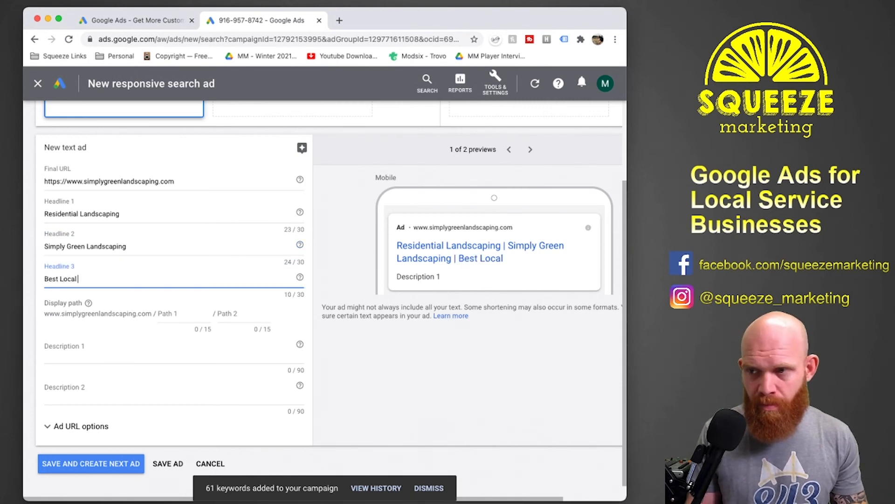
key(BackSpace)
key(BackSpace)
key(BackSpace)
key(BackSpace)
key(BackSpace)
key(BackSpace)
key(BackSpace)
key(BackSpace)
key(BackSpace)
key(BackSpace)
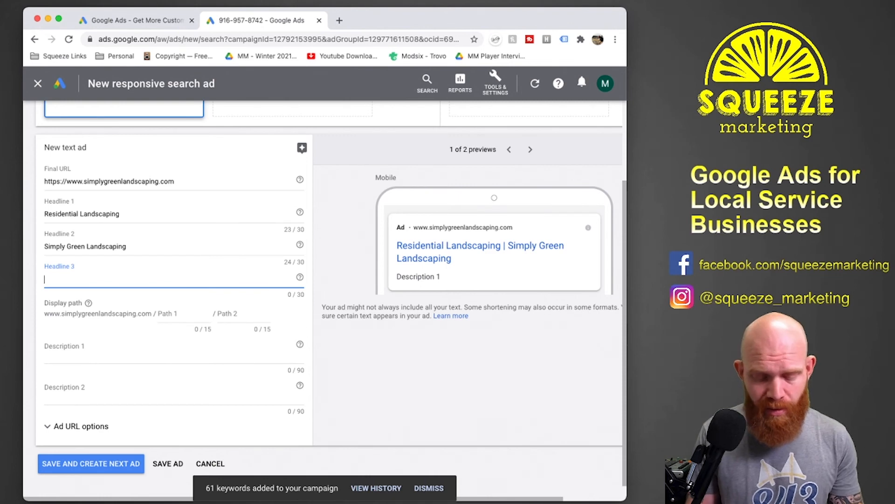
text(Affordable Local)
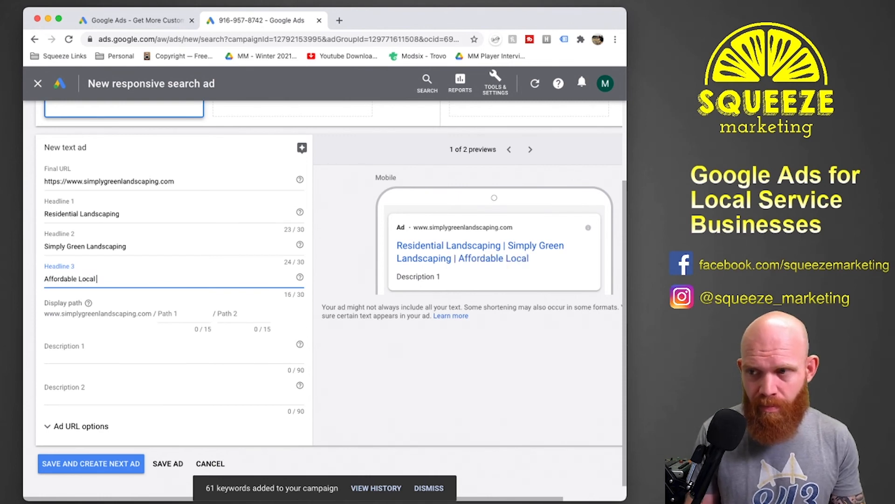
text( Landscaping)
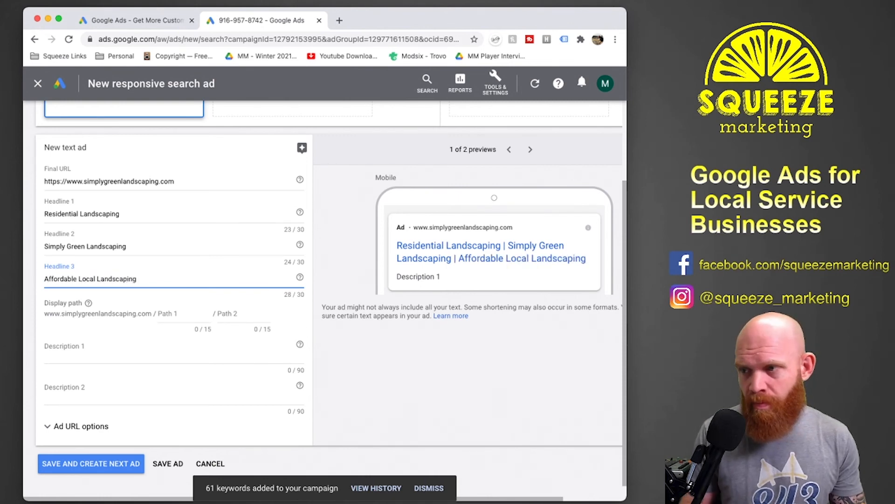
Open the text ad's Description 1 for editing.
click(70, 352)
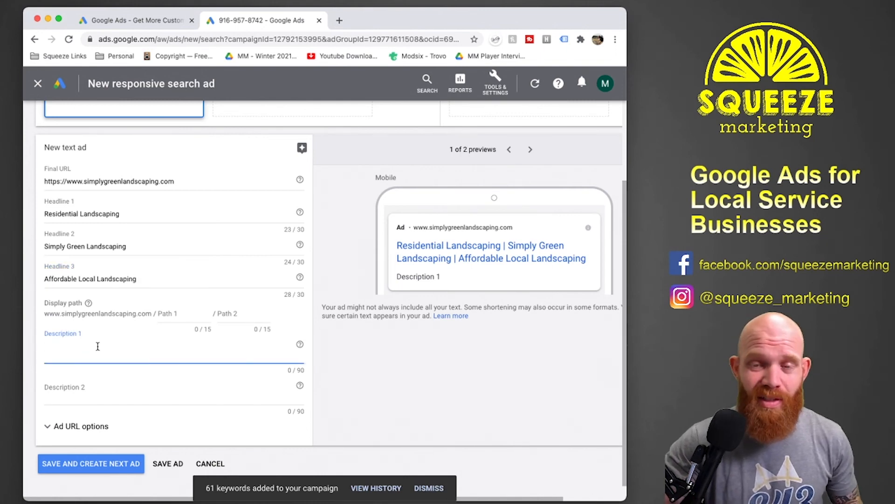